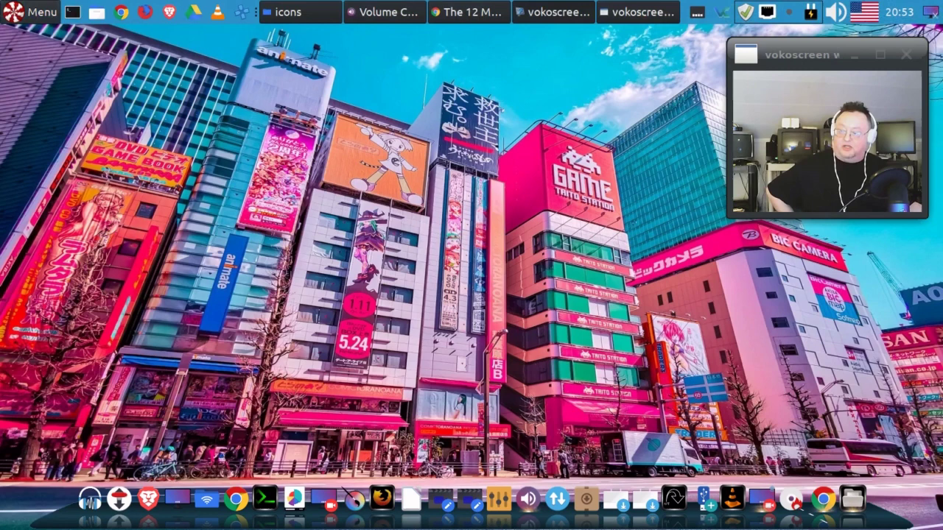
- From Peppermint Settings, open Customize Look and Feel at its icon theme list
{"action": "key", "text": "super"}
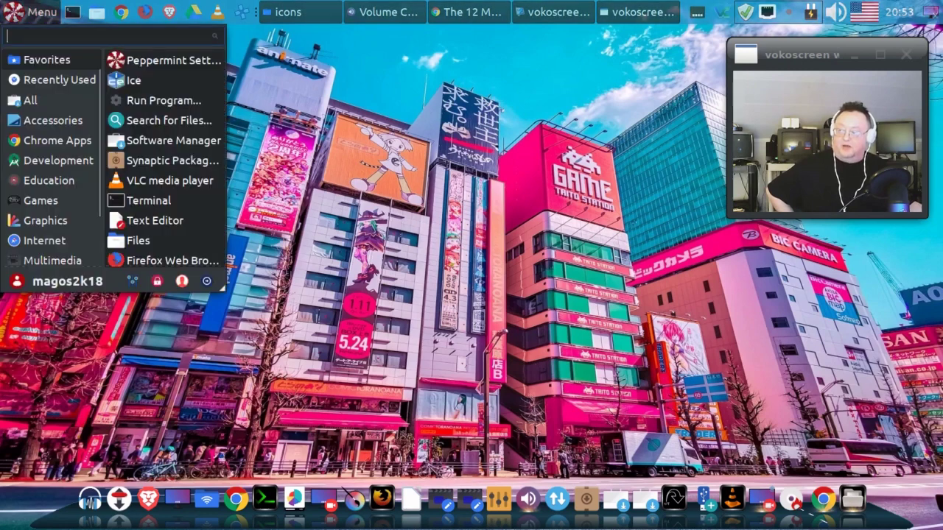
{"action": "key", "text": "Down"}
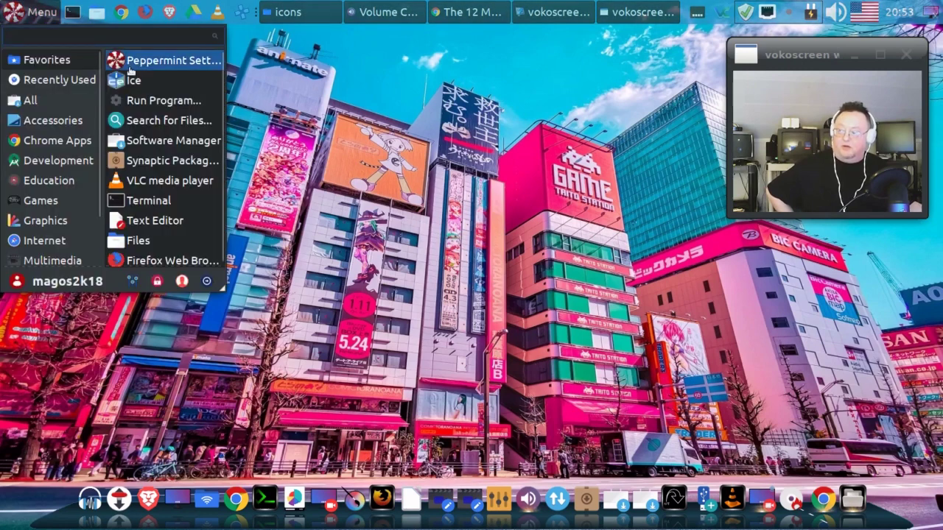
{"action": "key", "text": "Return"}
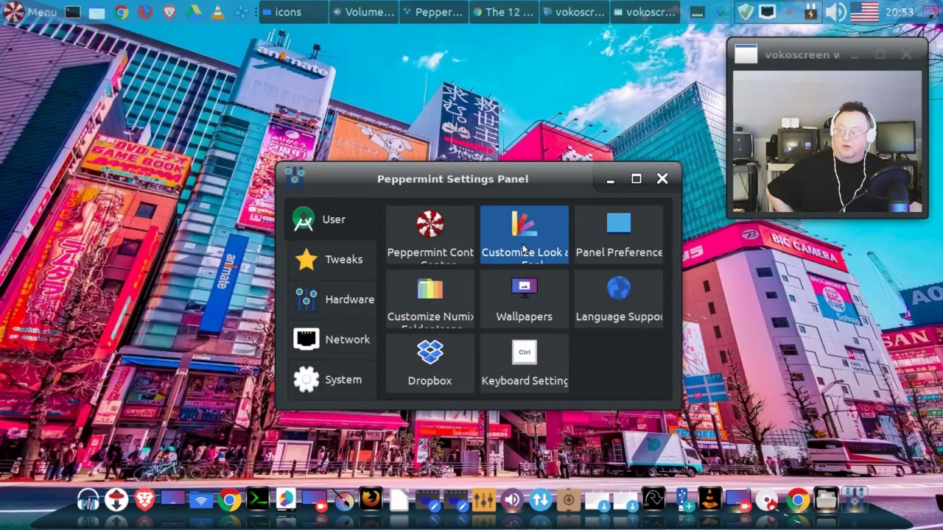
{"action": "left_click", "coordinate": [521, 241]}
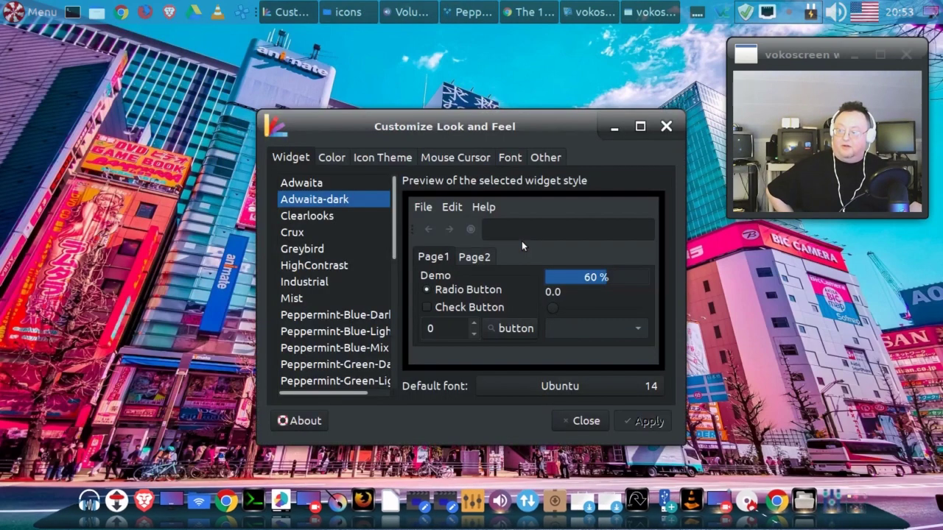
{"action": "left_click", "coordinate": [376, 157]}
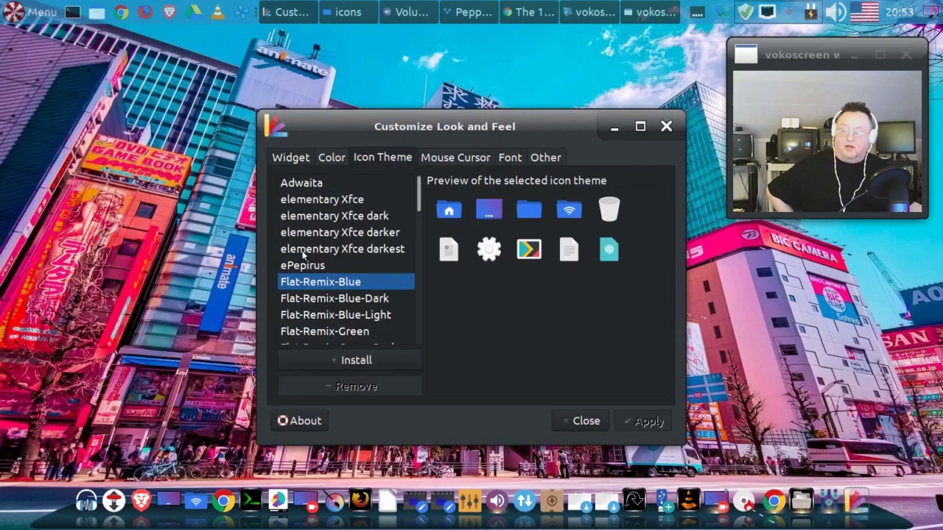
- Preview Flat-Remix-Green-Dark and elementary Xfce dark, reselect Flat-Remix-Blue, and close without applying
{"action": "scroll", "coordinate": [303, 257], "scroll_direction": "down", "scroll_amount": 3}
{"action": "scroll", "coordinate": [301, 256], "scroll_direction": "down", "scroll_amount": 1}
{"action": "scroll", "coordinate": [298, 256], "scroll_direction": "up", "scroll_amount": 1}
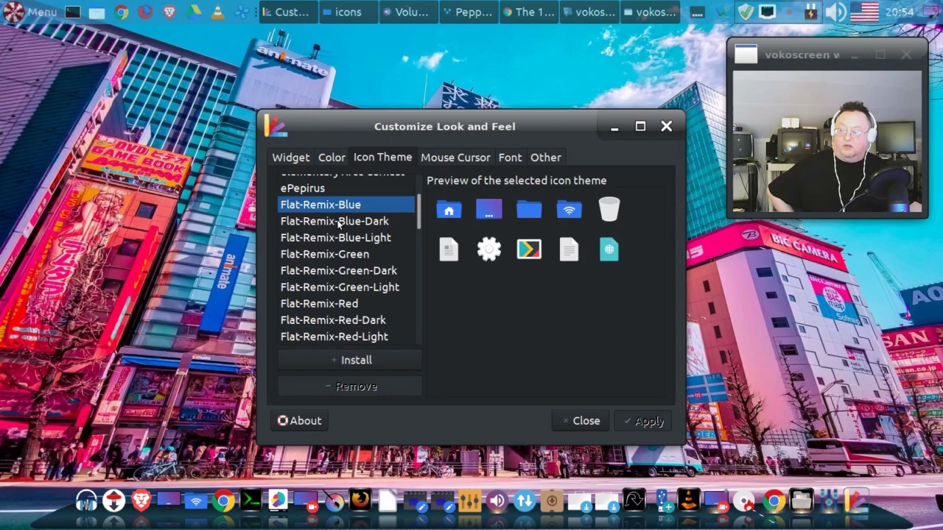
{"action": "left_click", "coordinate": [314, 273]}
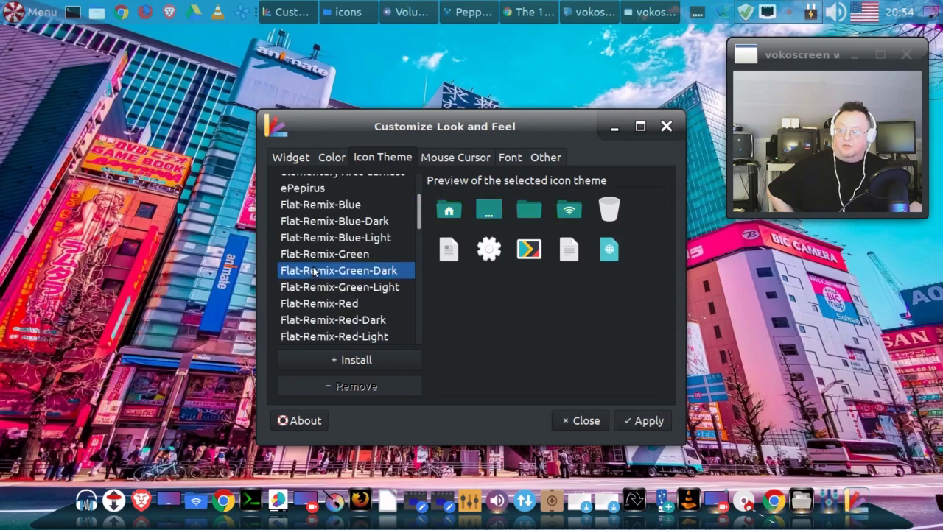
{"action": "scroll", "coordinate": [314, 272], "scroll_direction": "up", "scroll_amount": 3}
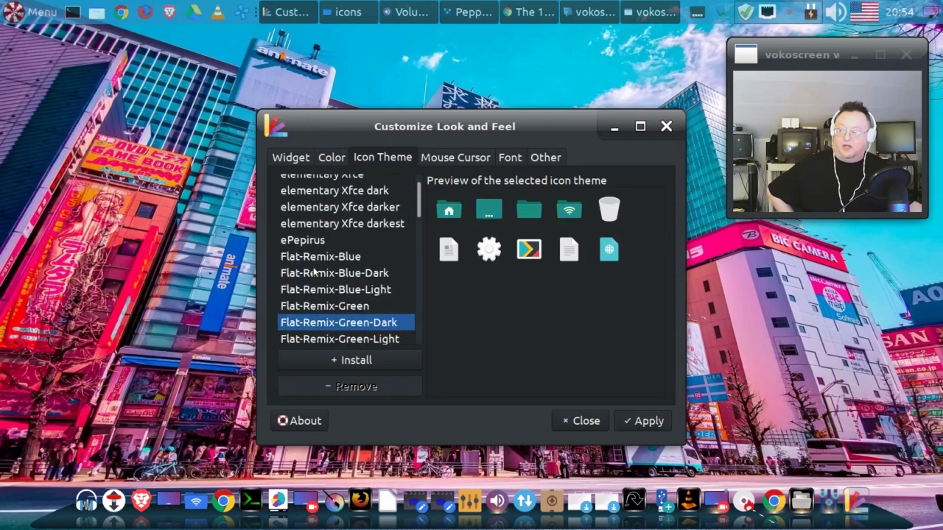
{"action": "left_click", "coordinate": [330, 191]}
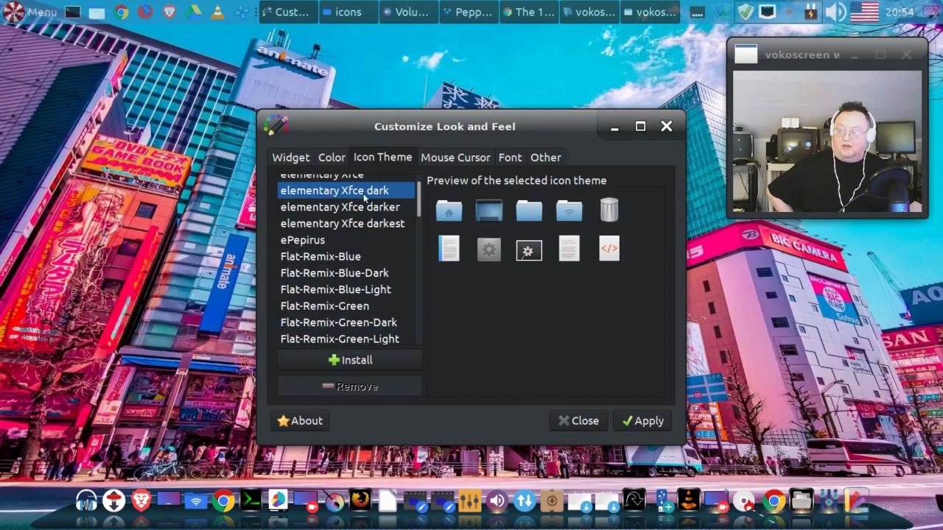
{"action": "left_click", "coordinate": [313, 258]}
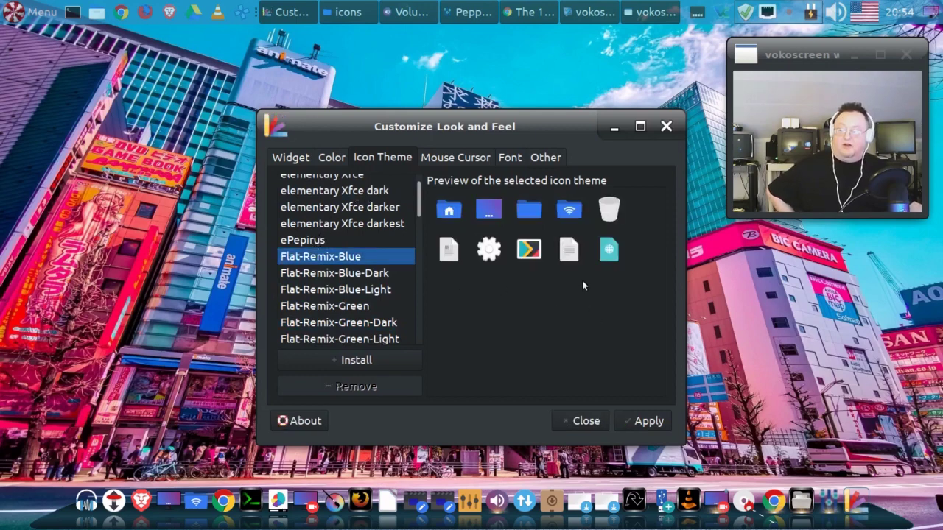
{"action": "left_click", "coordinate": [665, 129]}
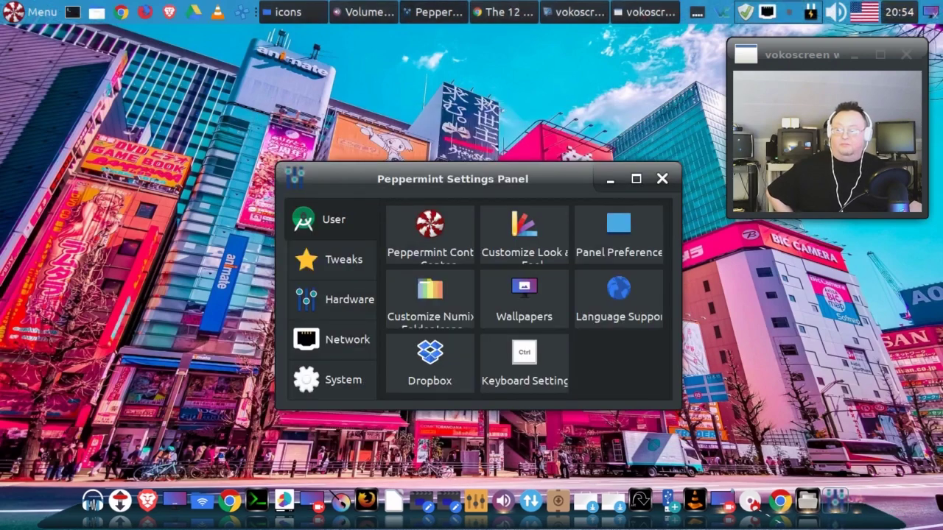
- Close the Settings Panel and take Chrome back to the Google icon-theme search results
{"action": "left_click", "coordinate": [662, 178]}
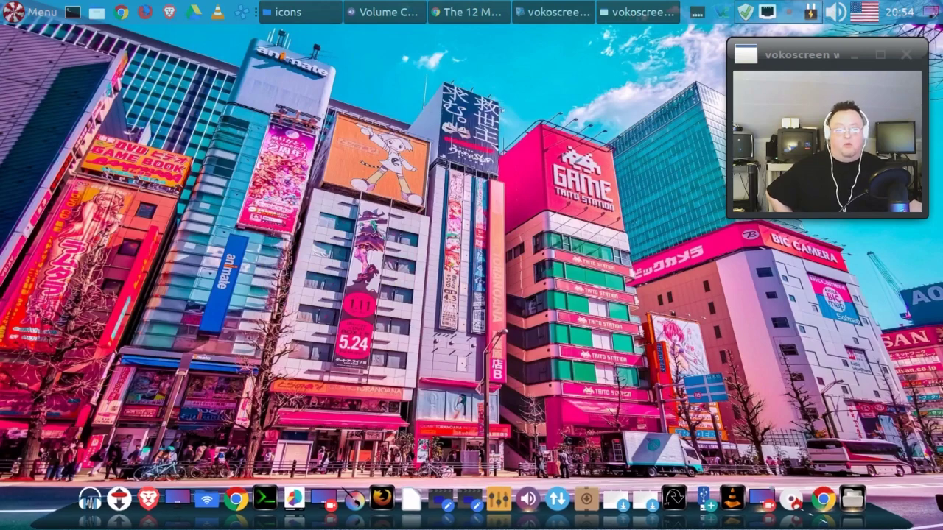
{"action": "left_click", "coordinate": [824, 500]}
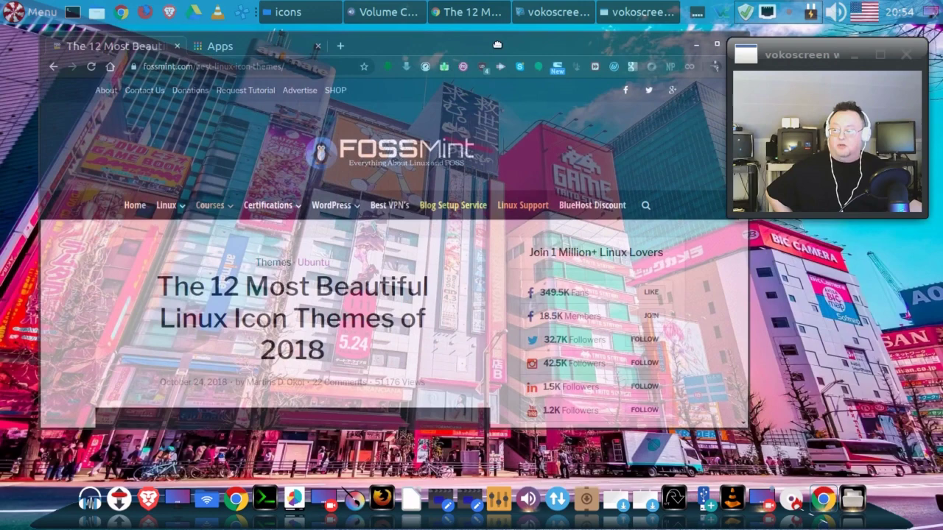
{"action": "left_click_drag", "start_coordinate": [500, 53], "coordinate": [485, 50]}
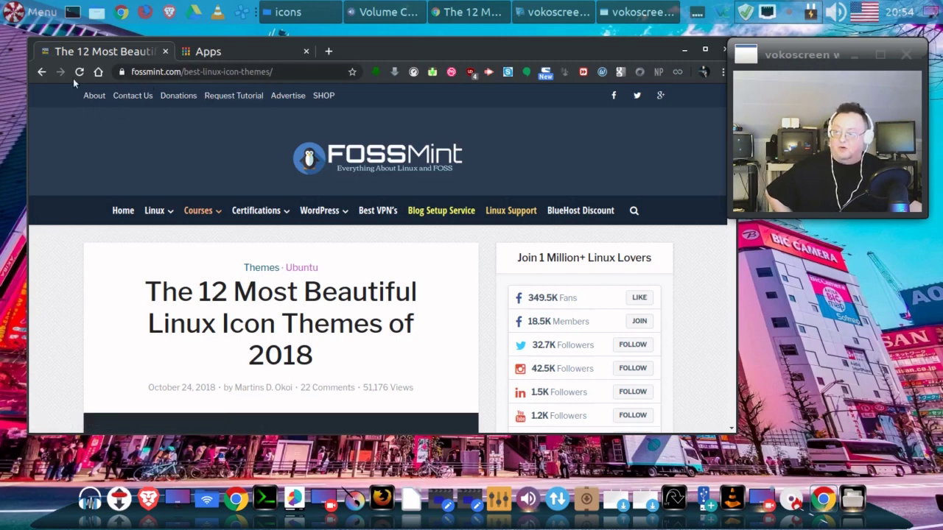
{"action": "left_click", "coordinate": [42, 72]}
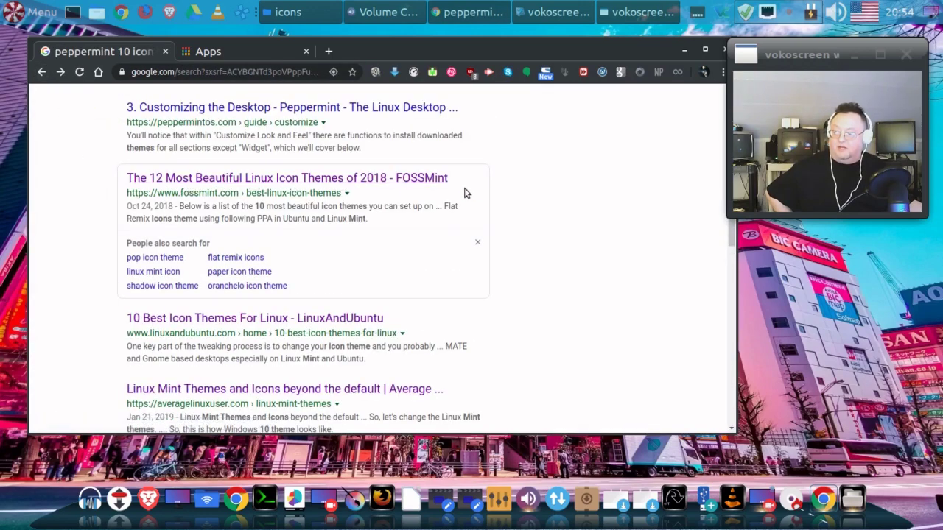
- Go forward to the FOSSMint article and scroll down to section 4, Shadow Icon Theme
{"action": "left_click", "coordinate": [60, 71]}
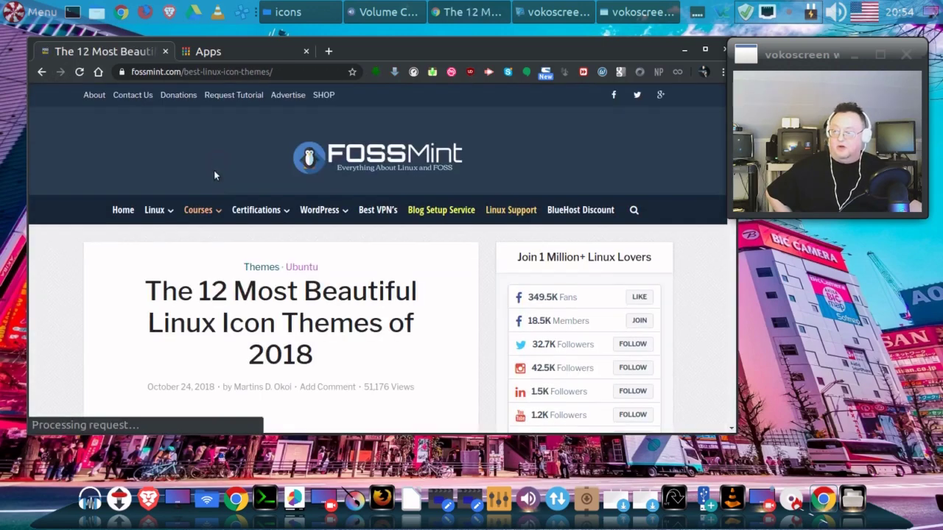
{"action": "scroll", "coordinate": [224, 270], "scroll_direction": "down", "scroll_amount": 3}
{"action": "scroll", "coordinate": [224, 272], "scroll_direction": "down", "scroll_amount": 3}
{"action": "scroll", "coordinate": [224, 271], "scroll_direction": "down", "scroll_amount": 3}
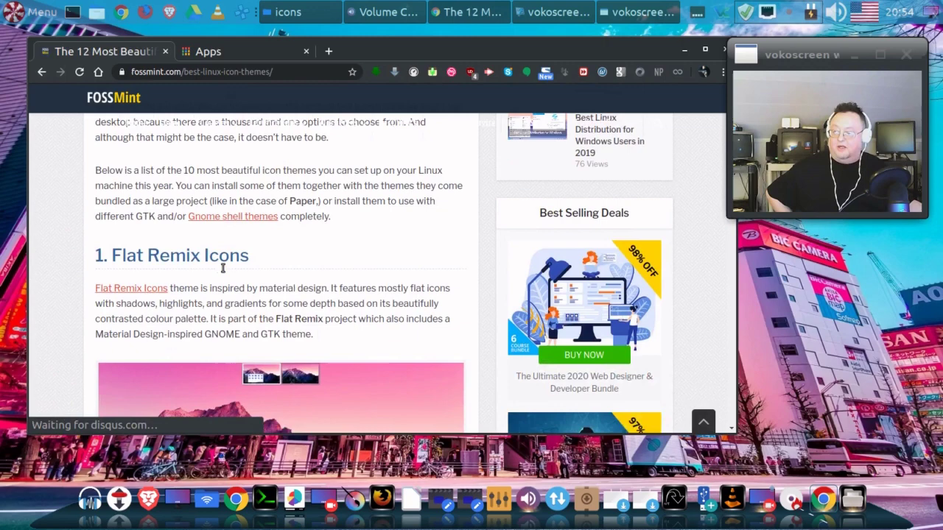
{"action": "scroll", "coordinate": [221, 269], "scroll_direction": "down", "scroll_amount": 2}
{"action": "scroll", "coordinate": [215, 265], "scroll_direction": "down", "scroll_amount": 2}
{"action": "scroll", "coordinate": [213, 264], "scroll_direction": "down", "scroll_amount": 1}
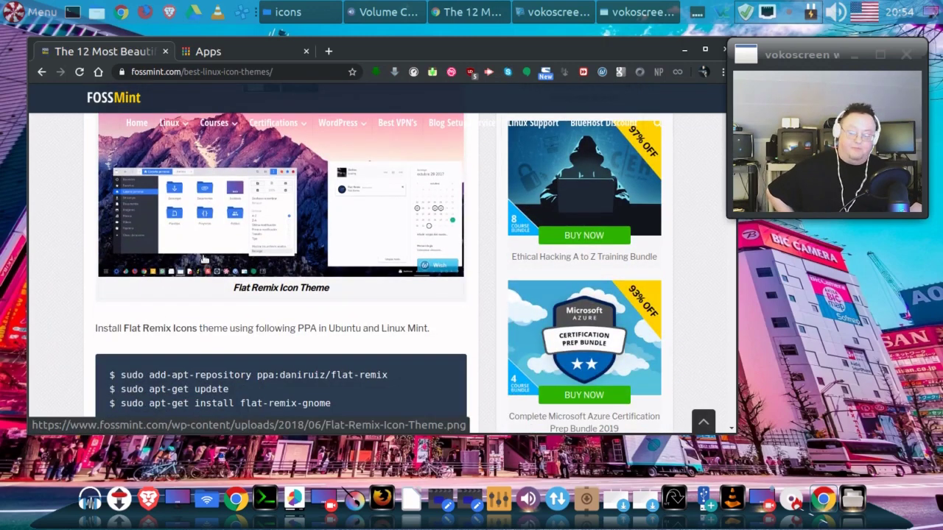
{"action": "scroll", "coordinate": [66, 305], "scroll_direction": "down", "scroll_amount": 2}
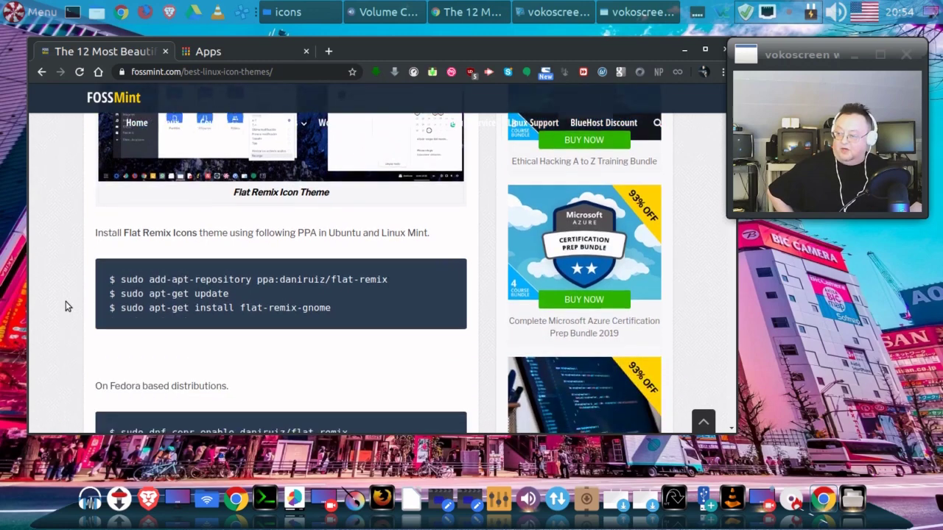
{"action": "scroll", "coordinate": [65, 306], "scroll_direction": "down", "scroll_amount": 2}
{"action": "scroll", "coordinate": [66, 305], "scroll_direction": "up", "scroll_amount": 2}
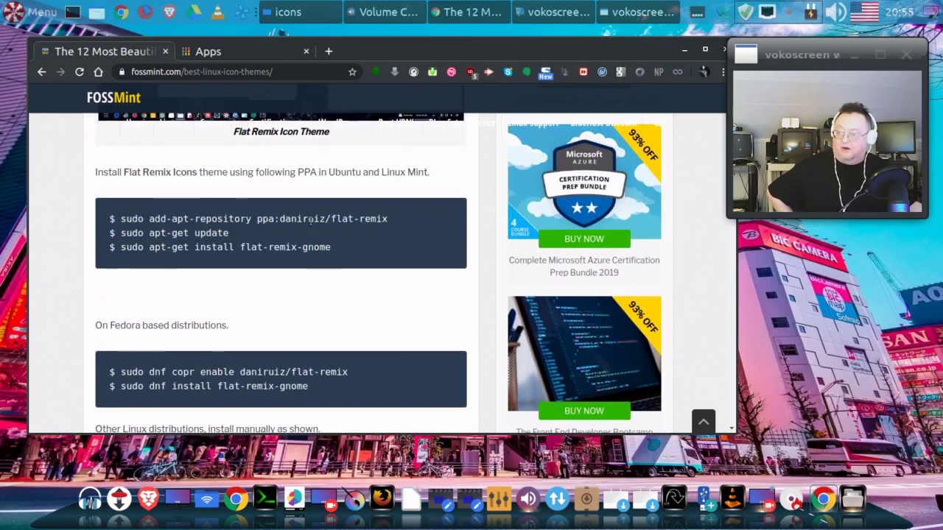
{"action": "scroll", "coordinate": [187, 249], "scroll_direction": "down", "scroll_amount": 2}
{"action": "scroll", "coordinate": [187, 249], "scroll_direction": "down", "scroll_amount": 1}
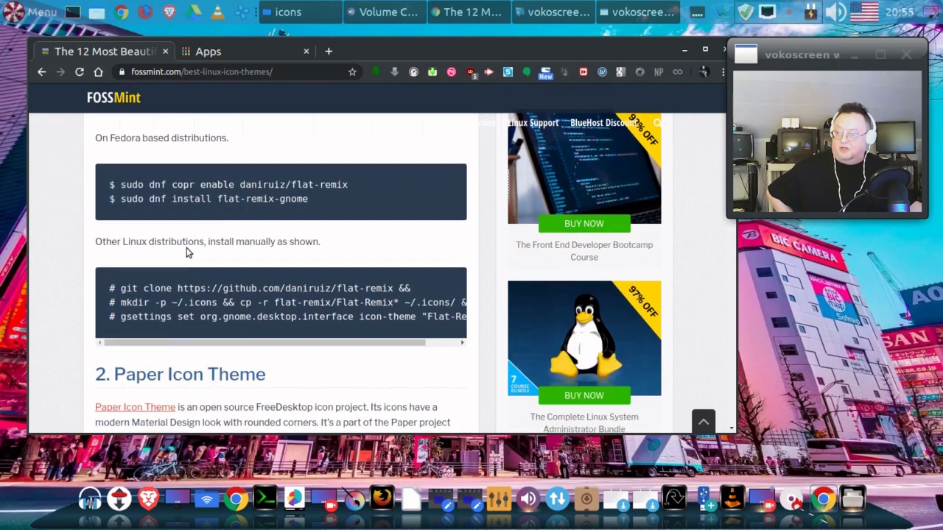
{"action": "scroll", "coordinate": [186, 249], "scroll_direction": "down", "scroll_amount": 3}
{"action": "scroll", "coordinate": [187, 250], "scroll_direction": "down", "scroll_amount": 2}
{"action": "scroll", "coordinate": [186, 254], "scroll_direction": "down", "scroll_amount": 3}
{"action": "scroll", "coordinate": [185, 258], "scroll_direction": "down", "scroll_amount": 2}
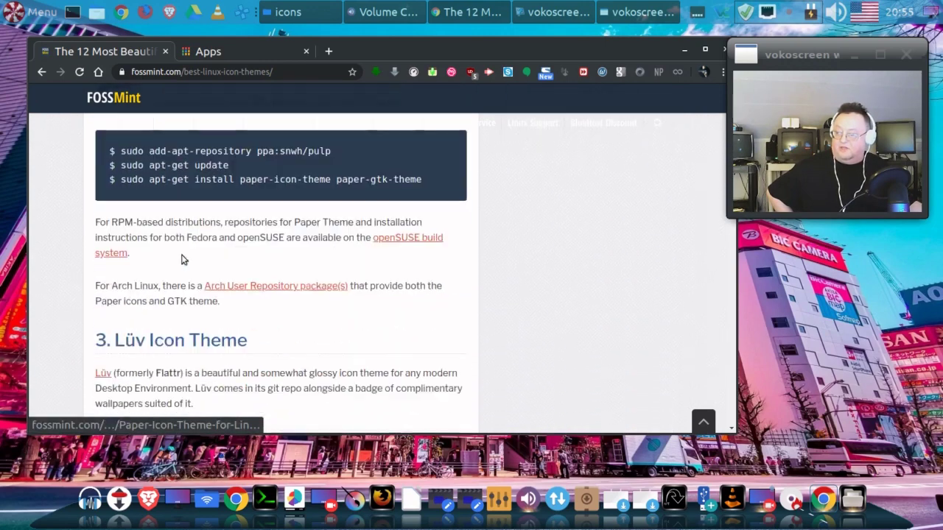
{"action": "scroll", "coordinate": [184, 261], "scroll_direction": "down", "scroll_amount": 2}
{"action": "scroll", "coordinate": [184, 261], "scroll_direction": "down", "scroll_amount": 1}
{"action": "scroll", "coordinate": [184, 260], "scroll_direction": "down", "scroll_amount": 3}
{"action": "scroll", "coordinate": [184, 258], "scroll_direction": "down", "scroll_amount": 2}
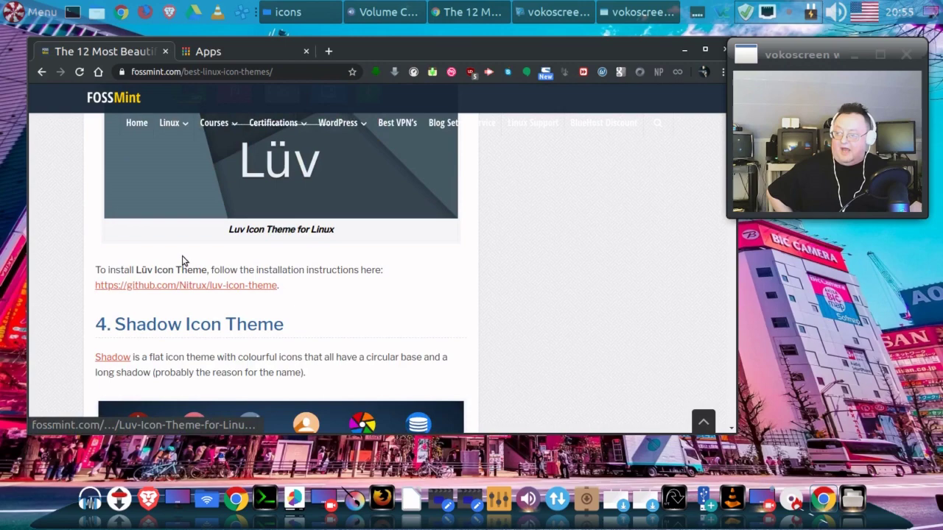
{"action": "scroll", "coordinate": [185, 258], "scroll_direction": "down", "scroll_amount": 3}
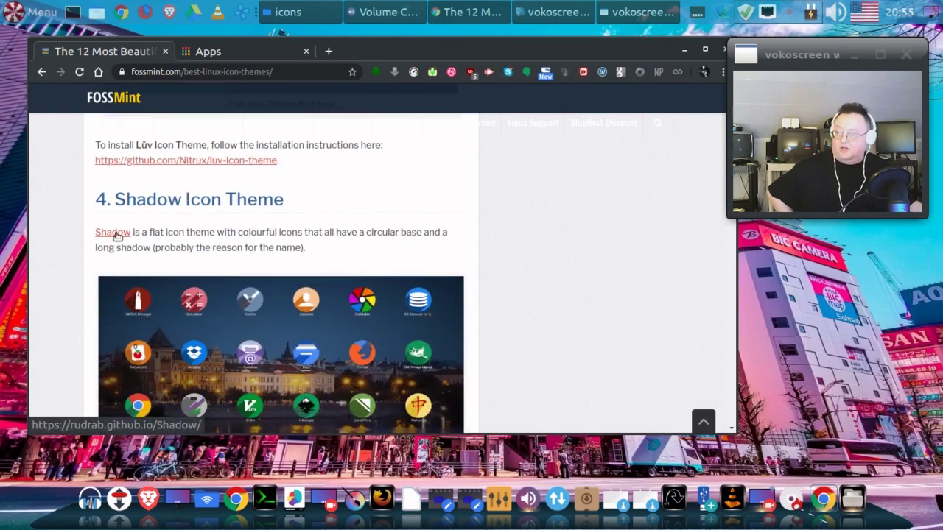
- Open the Shadow icon theme homepage and its rudrab/Shadow GitHub repository
{"action": "left_click", "coordinate": [115, 234]}
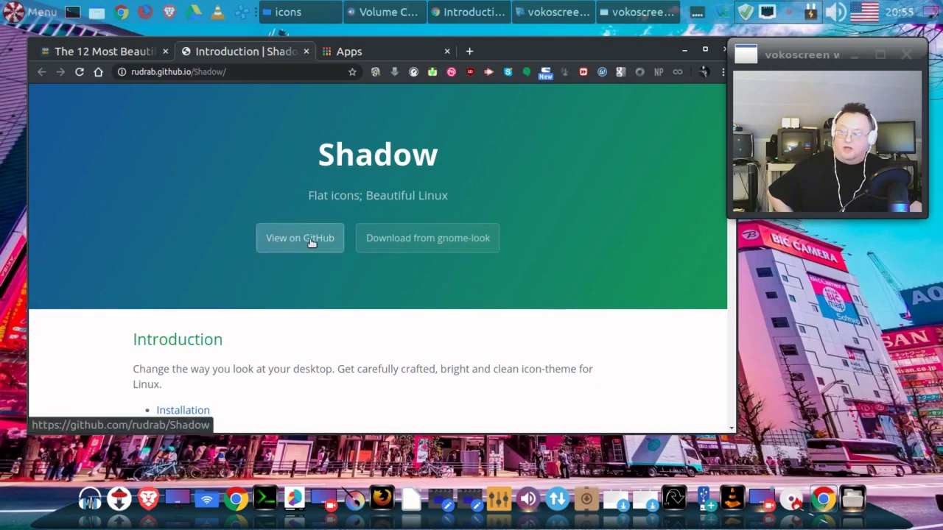
{"action": "left_click", "coordinate": [311, 241]}
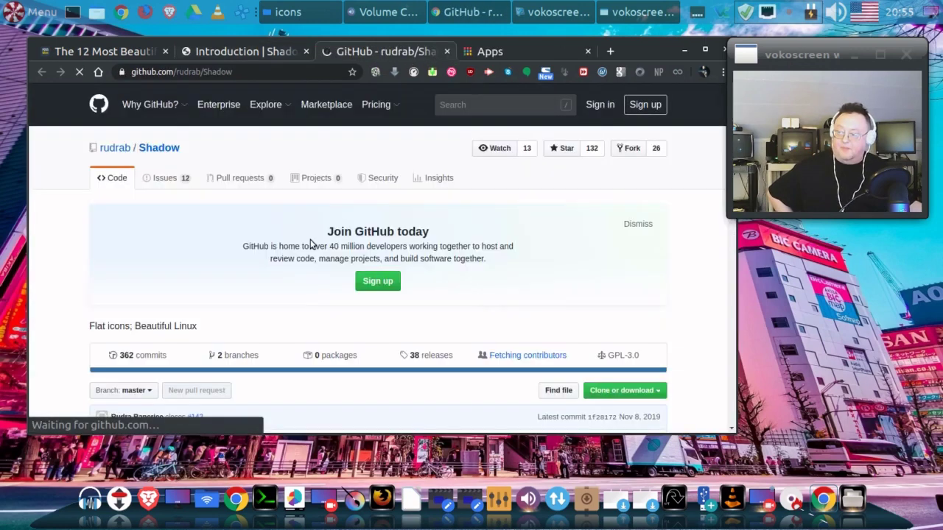
{"action": "scroll", "coordinate": [616, 331], "scroll_direction": "down", "scroll_amount": 3}
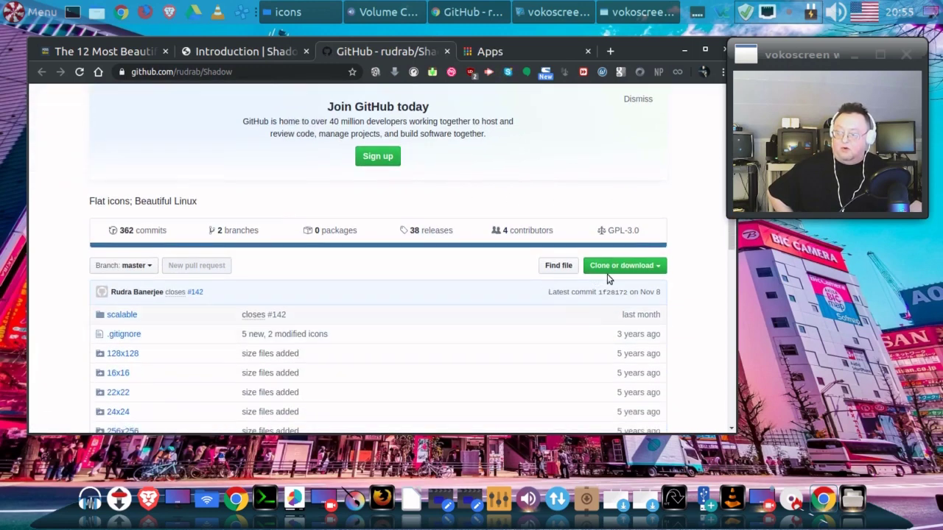
{"action": "scroll", "coordinate": [464, 257], "scroll_direction": "up", "scroll_amount": 2}
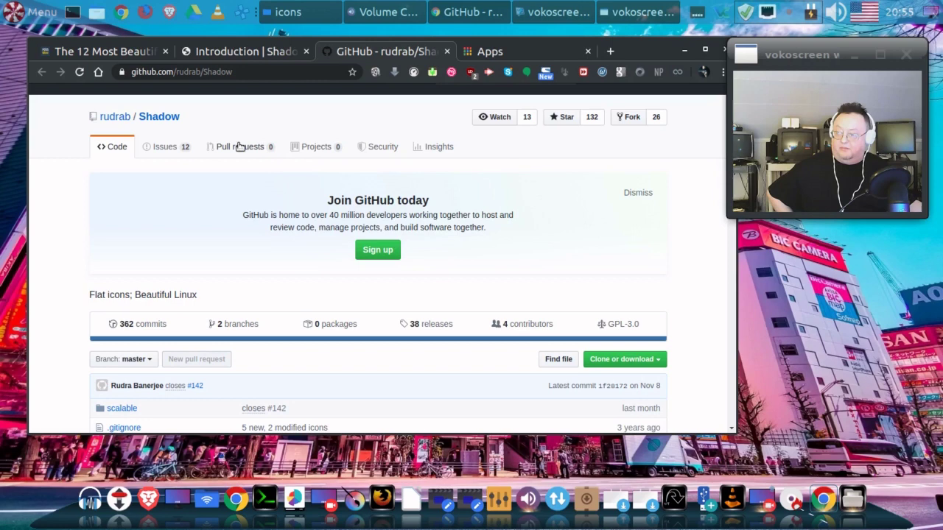
{"action": "scroll", "coordinate": [558, 298], "scroll_direction": "down", "scroll_amount": 2}
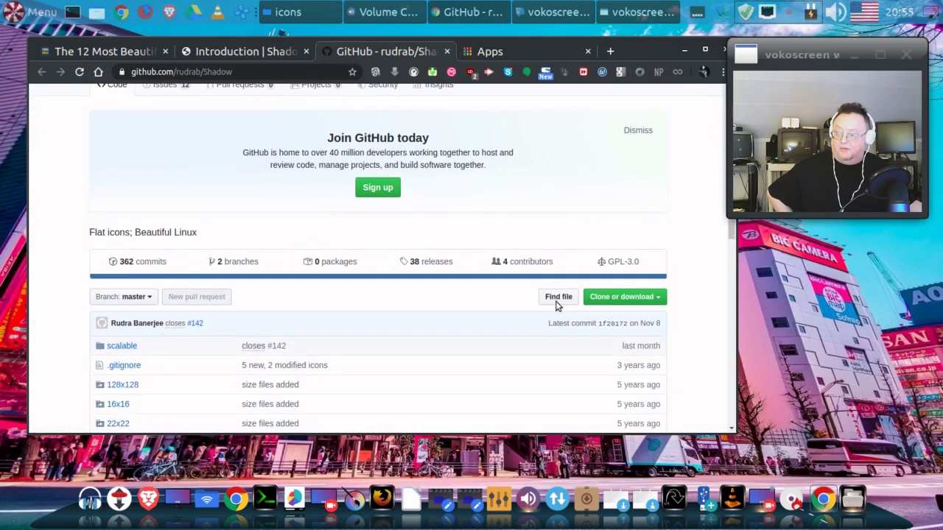
- Download the repository as a ZIP and open the downloaded file's options
{"action": "left_click", "coordinate": [623, 298]}
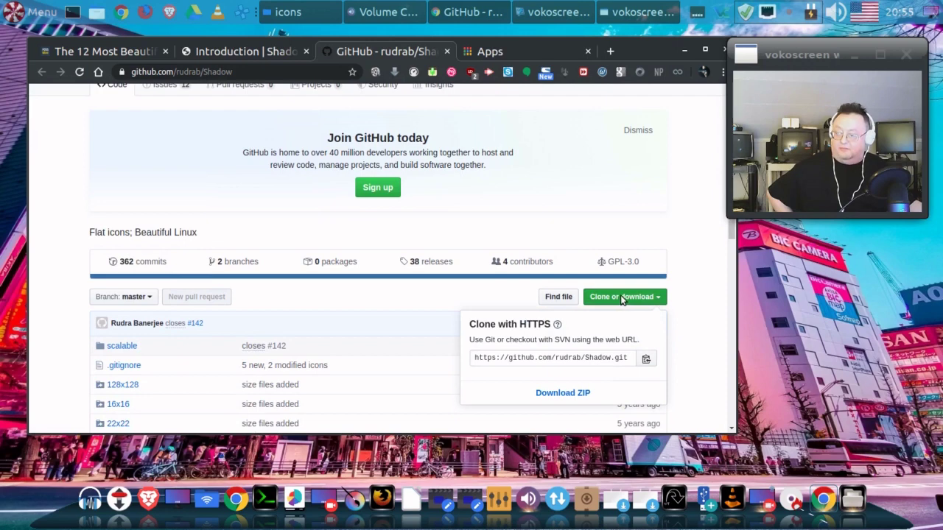
{"action": "left_click", "coordinate": [572, 393]}
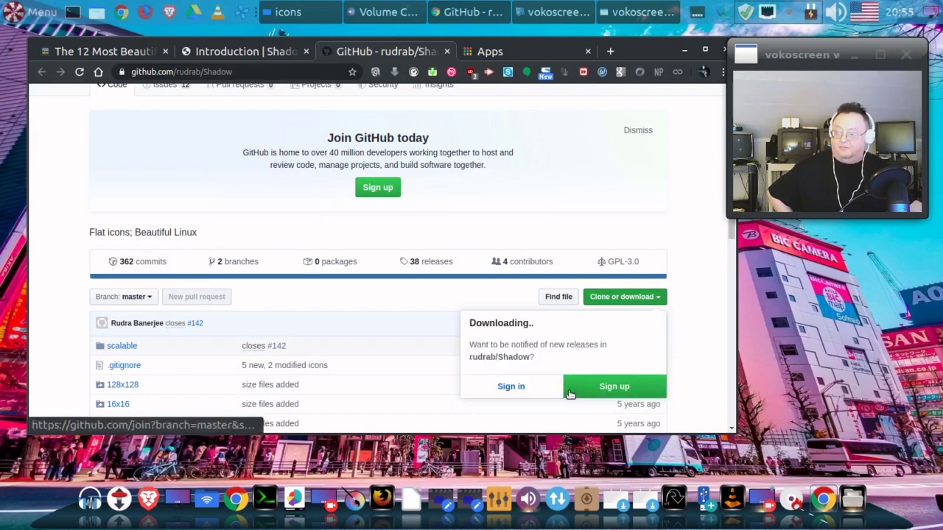
{"action": "left_click", "coordinate": [150, 420]}
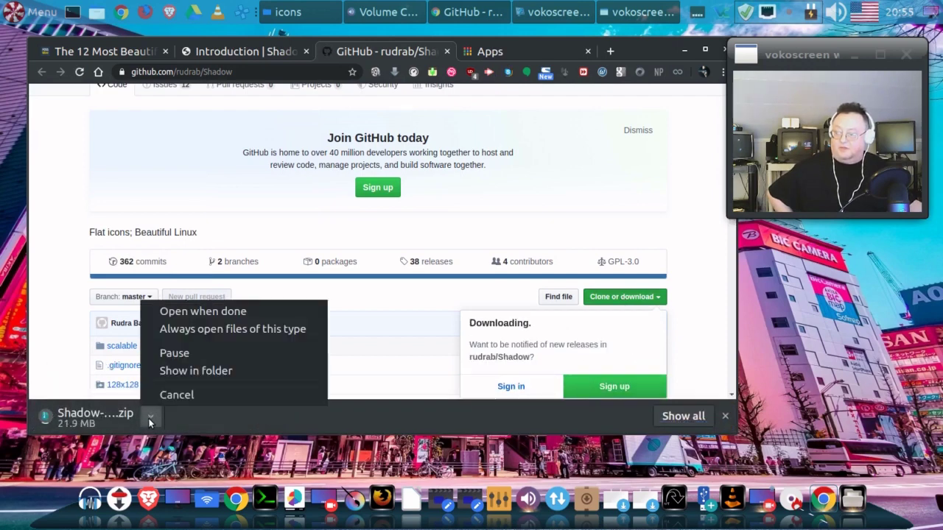
- Show Shadow-master.zip in Downloads and extract it there with Extract Here
{"action": "left_click", "coordinate": [204, 371]}
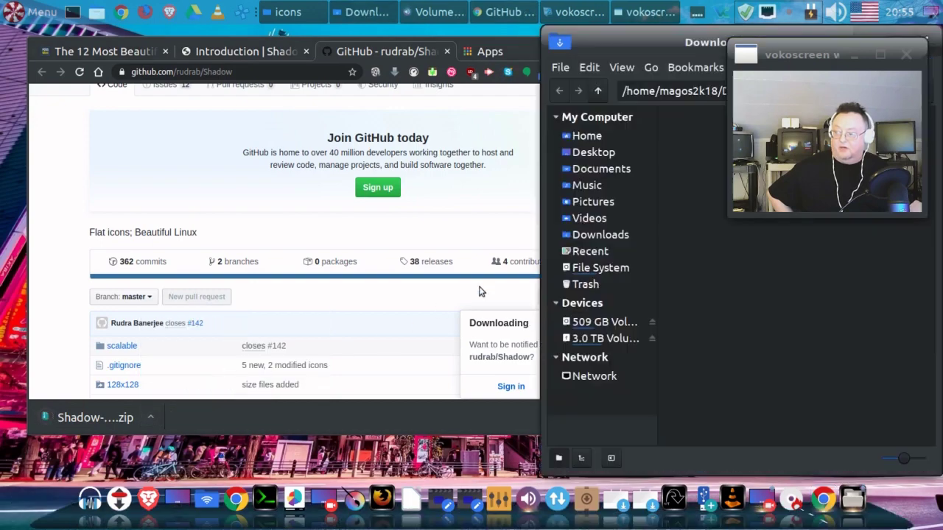
{"action": "left_click_drag", "start_coordinate": [686, 42], "coordinate": [288, 54]}
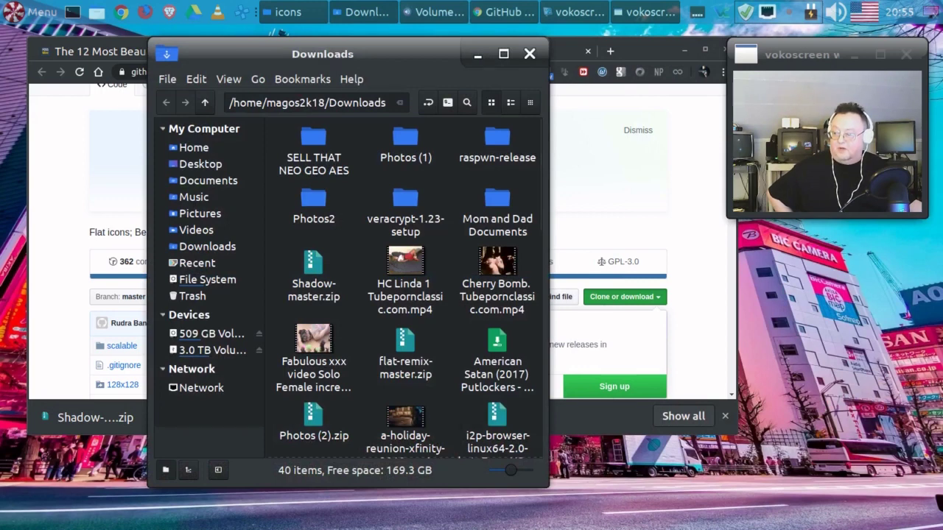
{"action": "right_click", "coordinate": [313, 274]}
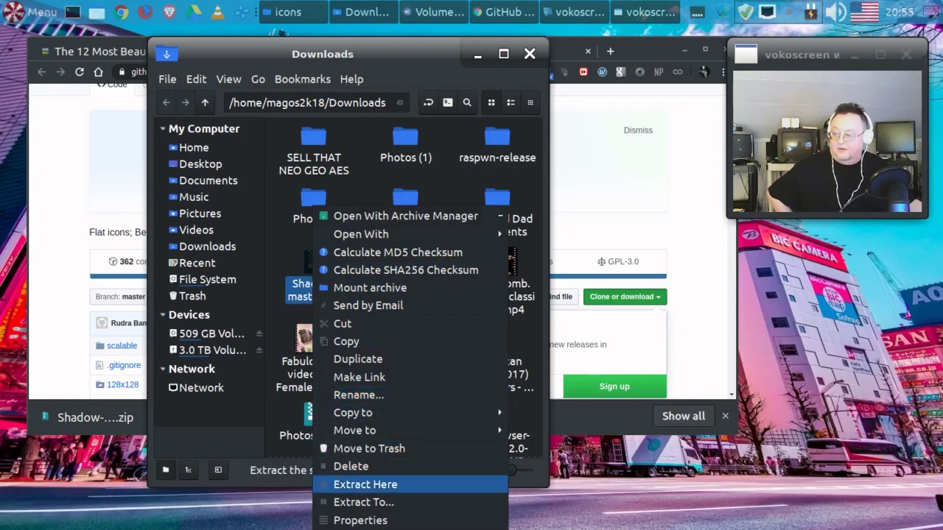
{"action": "left_click", "coordinate": [366, 484]}
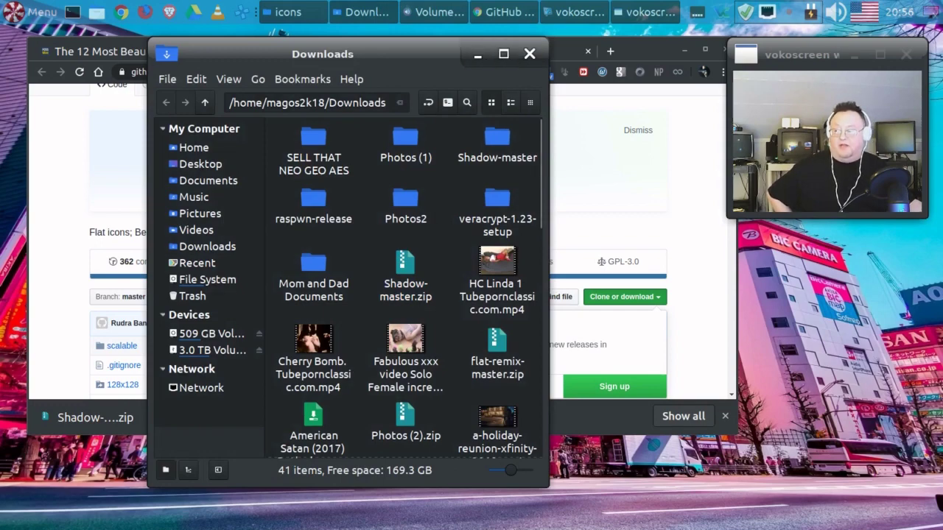
- Place the two Nemo windows side by side and open File System in the second
{"action": "left_click_drag", "start_coordinate": [322, 54], "coordinate": [183, 42]}
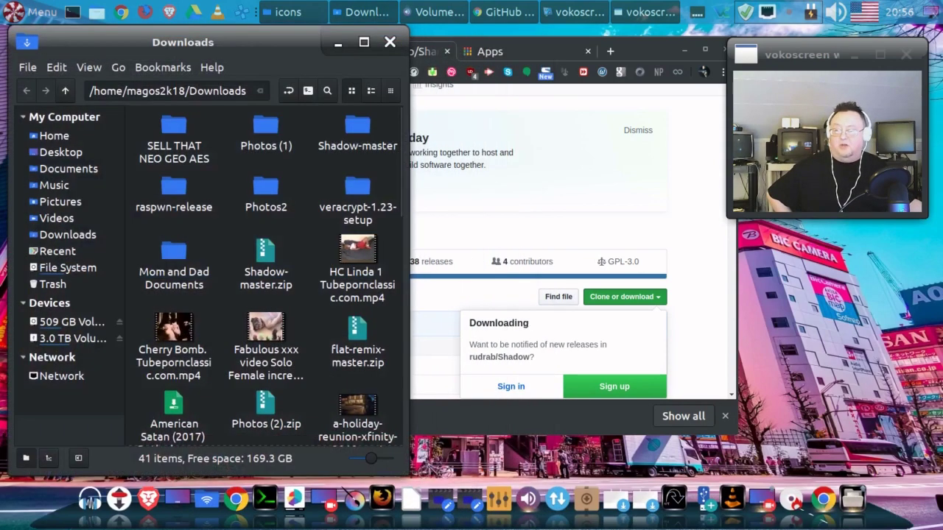
{"action": "left_click", "coordinate": [288, 12]}
{"action": "left_click_drag", "start_coordinate": [568, 96], "coordinate": [459, 42]}
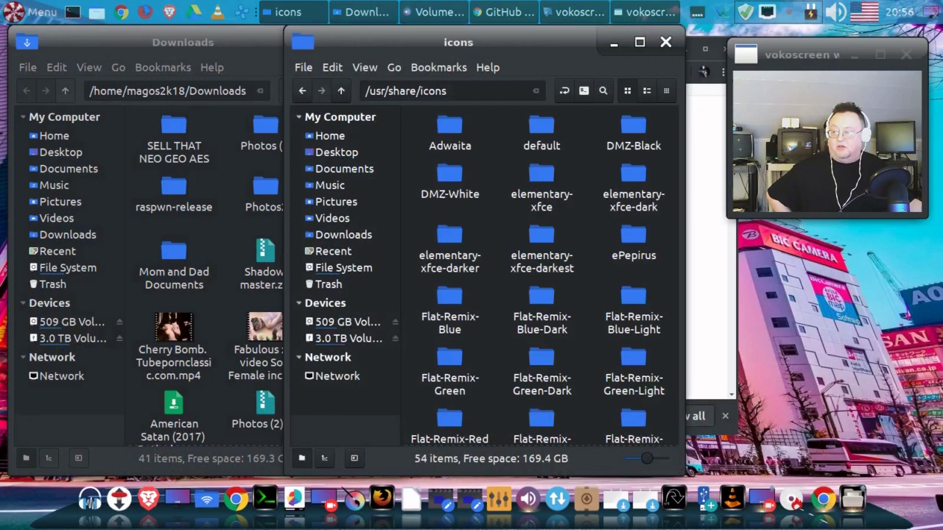
{"action": "left_click", "coordinate": [344, 268]}
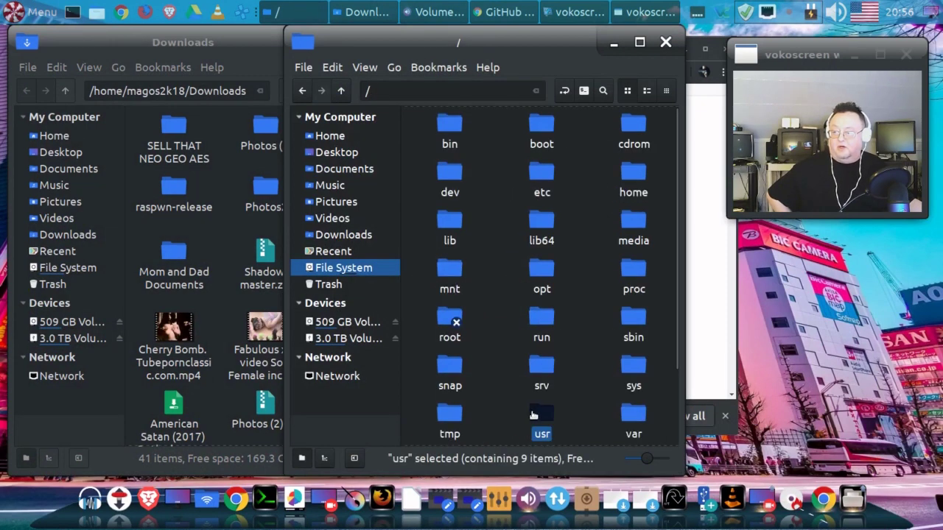
- Navigate the second window through usr and share into the icons folder
{"action": "double_click", "coordinate": [542, 416]}
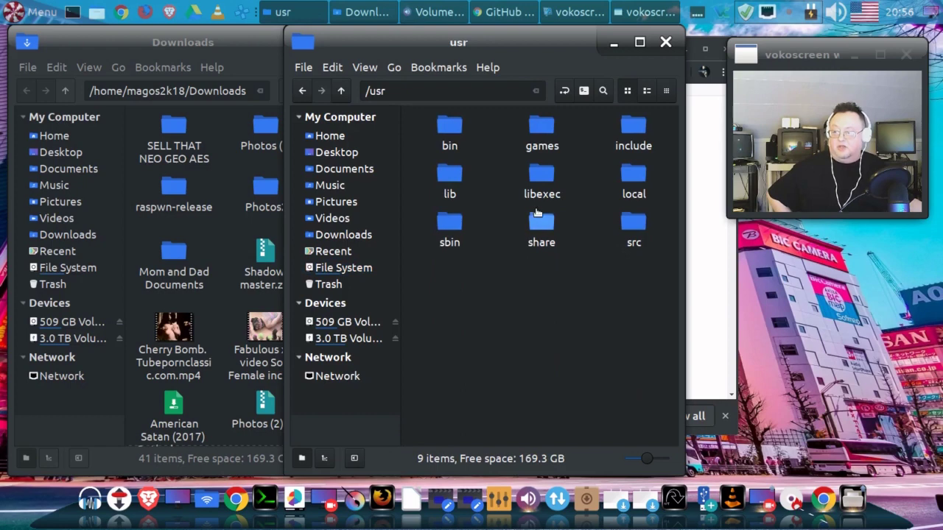
{"action": "double_click", "coordinate": [536, 230]}
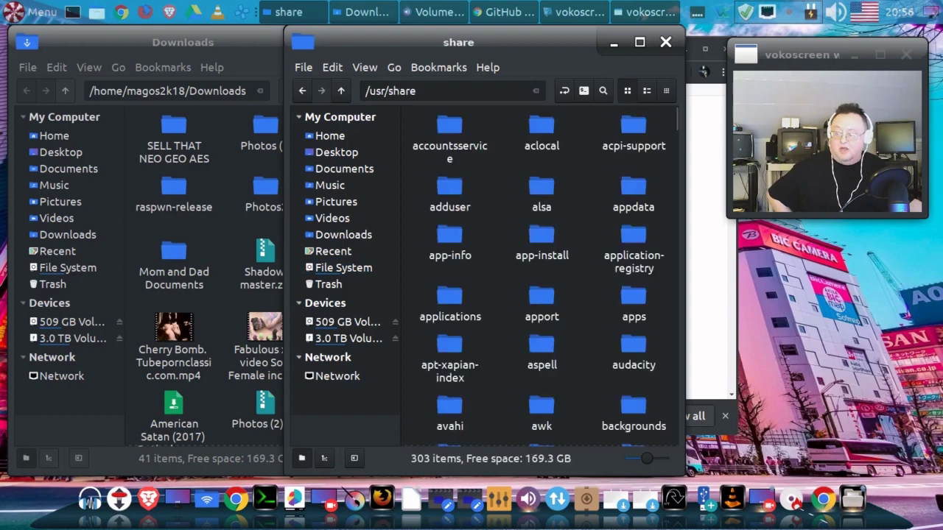
{"action": "scroll", "coordinate": [542, 280], "scroll_direction": "down", "scroll_amount": 2}
{"action": "scroll", "coordinate": [541, 280], "scroll_direction": "down", "scroll_amount": 5}
{"action": "scroll", "coordinate": [542, 280], "scroll_direction": "down", "scroll_amount": 4}
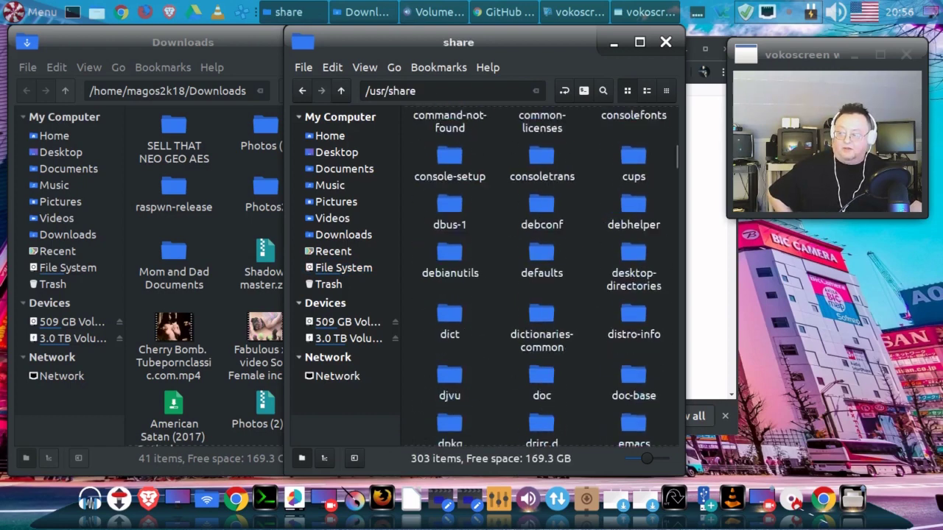
{"action": "scroll", "coordinate": [512, 248], "scroll_direction": "down", "scroll_amount": 5}
{"action": "scroll", "coordinate": [509, 251], "scroll_direction": "down", "scroll_amount": 4}
{"action": "scroll", "coordinate": [509, 251], "scroll_direction": "down", "scroll_amount": 4}
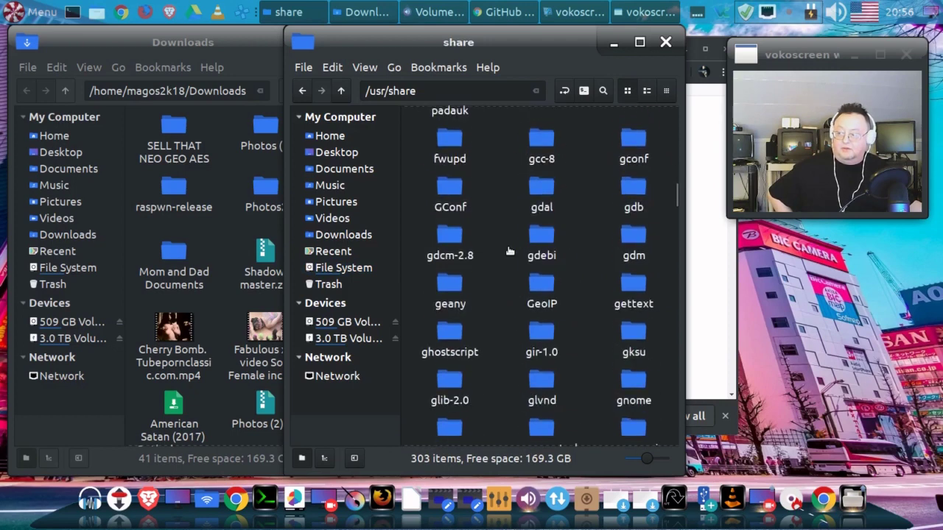
{"action": "scroll", "coordinate": [509, 251], "scroll_direction": "down", "scroll_amount": 3}
{"action": "scroll", "coordinate": [509, 252], "scroll_direction": "down", "scroll_amount": 1}
{"action": "scroll", "coordinate": [509, 251], "scroll_direction": "down", "scroll_amount": 5}
{"action": "scroll", "coordinate": [509, 251], "scroll_direction": "down", "scroll_amount": 3}
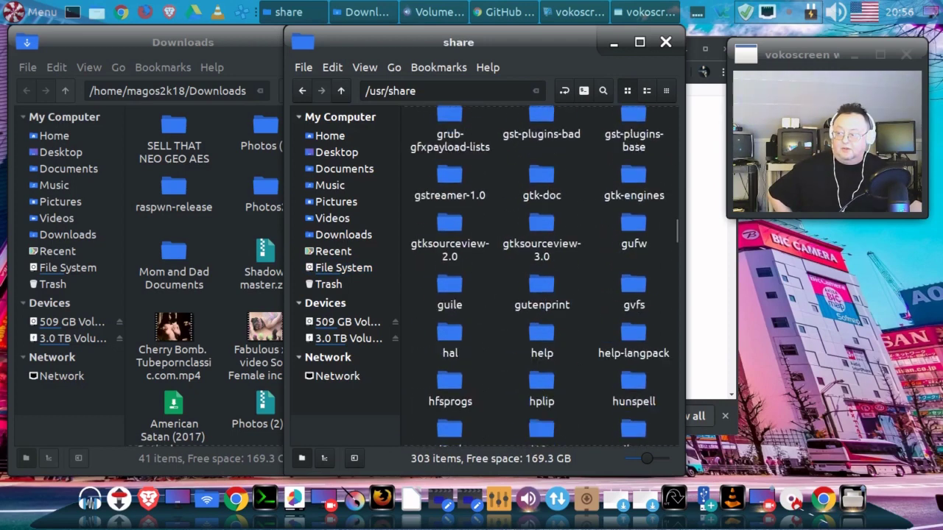
{"action": "scroll", "coordinate": [509, 251], "scroll_direction": "down", "scroll_amount": 4}
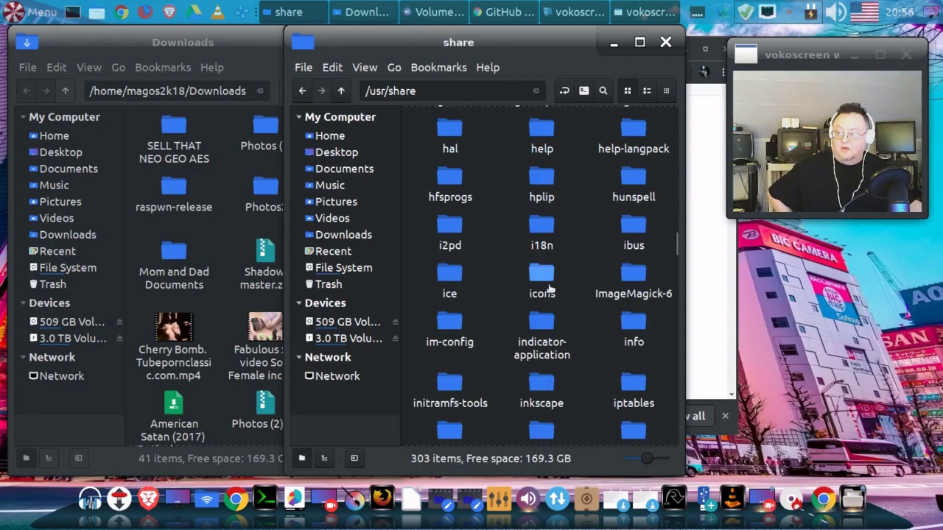
{"action": "double_click", "coordinate": [543, 279]}
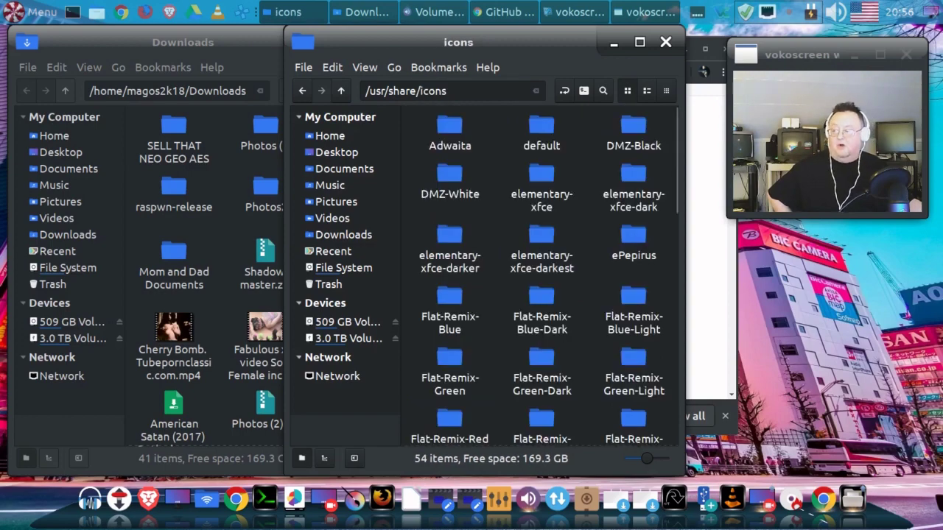
- Copy Shadow-master from Downloads, then find Paste unavailable in the icons window
{"action": "left_click", "coordinate": [221, 221]}
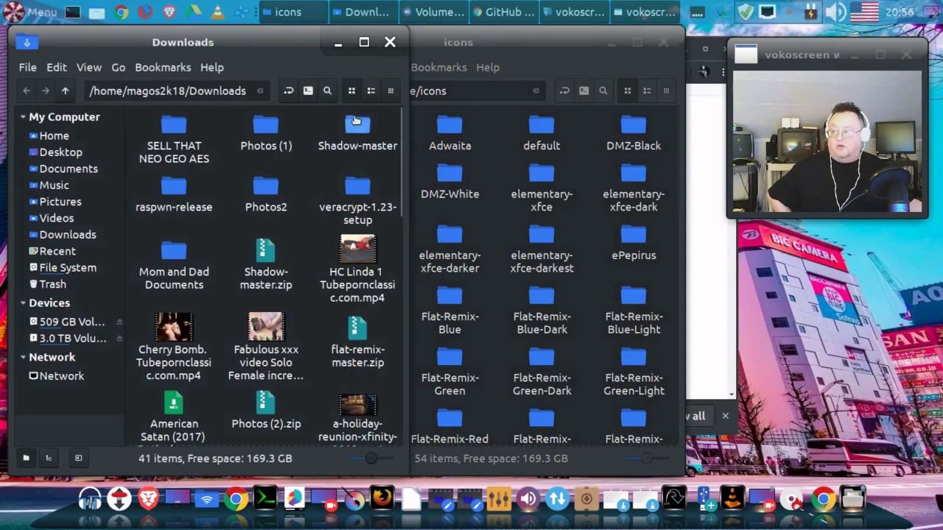
{"action": "right_click", "coordinate": [356, 130]}
{"action": "left_click", "coordinate": [388, 227]}
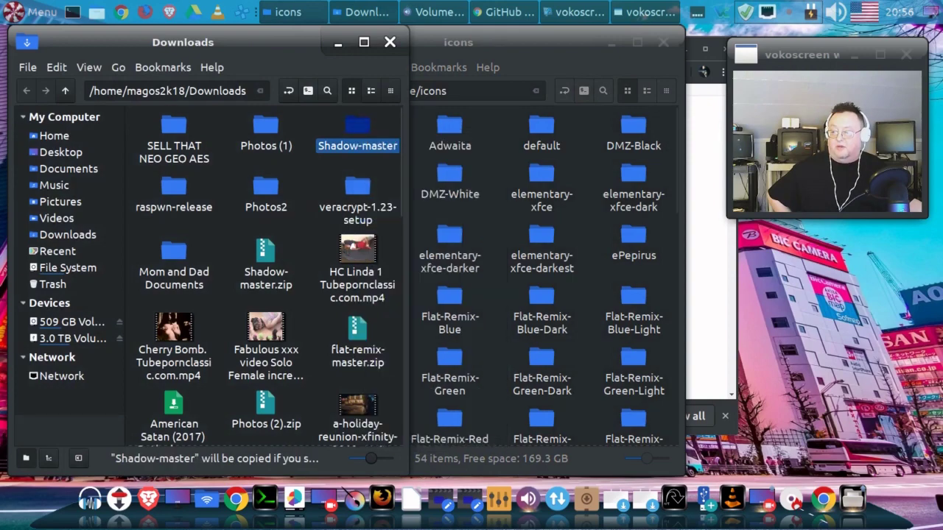
{"action": "left_click", "coordinate": [501, 280]}
{"action": "right_click", "coordinate": [586, 234]}
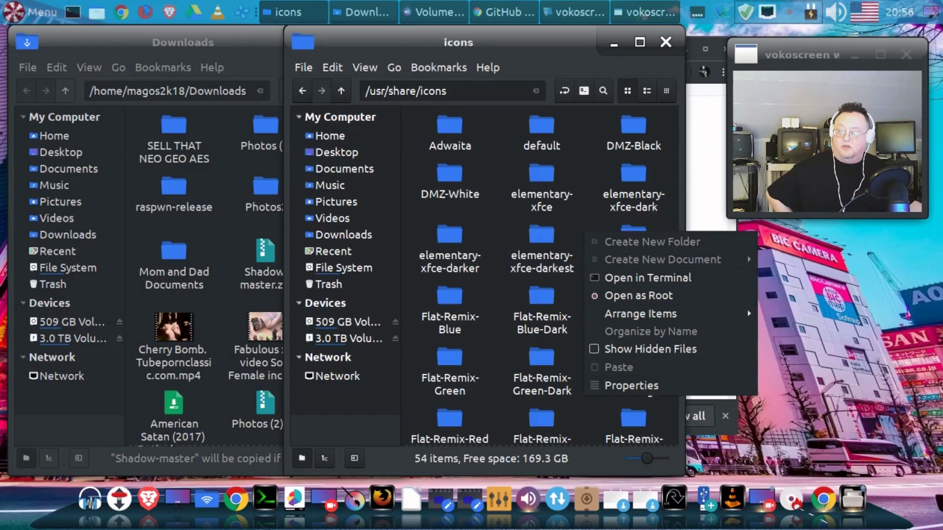
{"action": "key", "text": "Escape"}
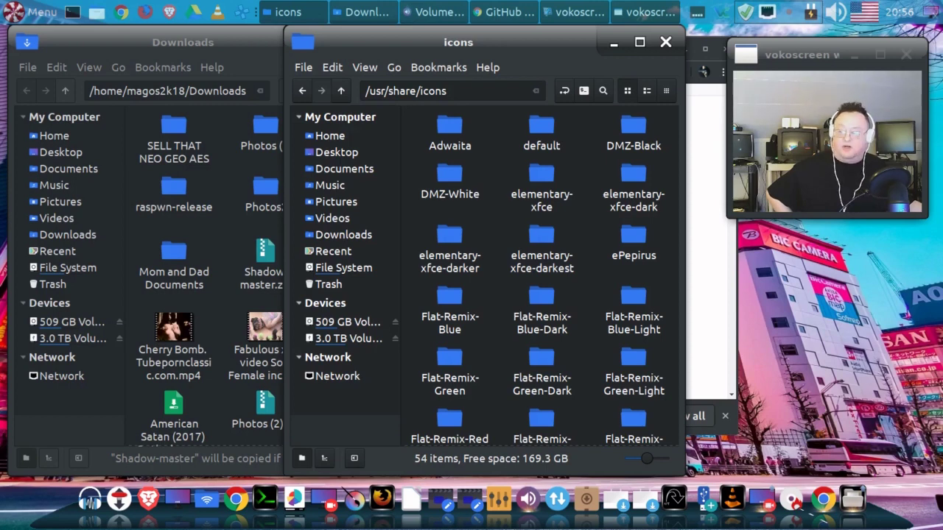
- Reopen /usr/share/icons as root, authenticating with the account password
{"action": "right_click", "coordinate": [579, 165]}
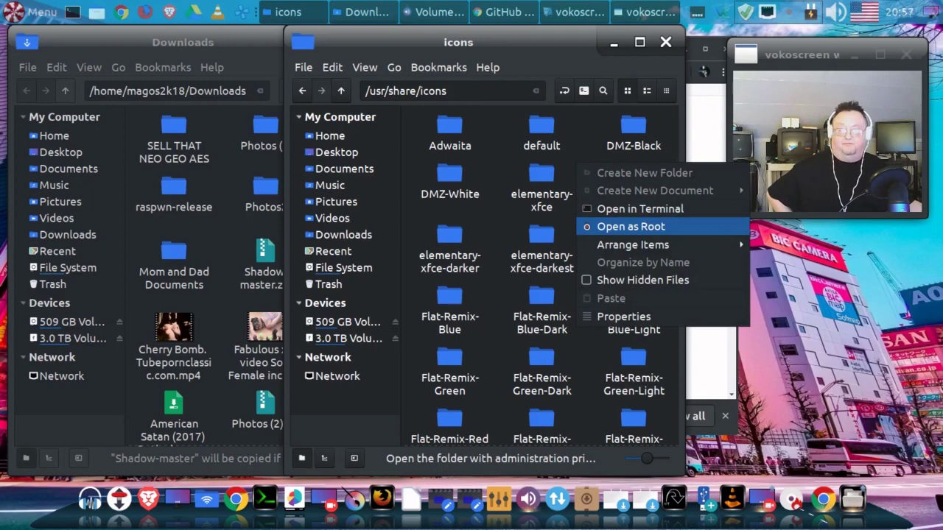
{"action": "left_click", "coordinate": [631, 226]}
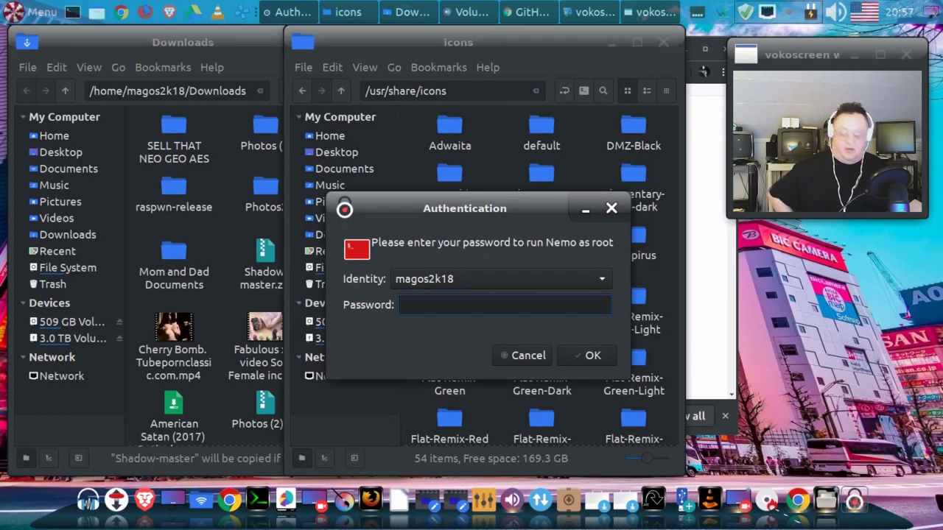
{"action": "type", "text": "•••"}
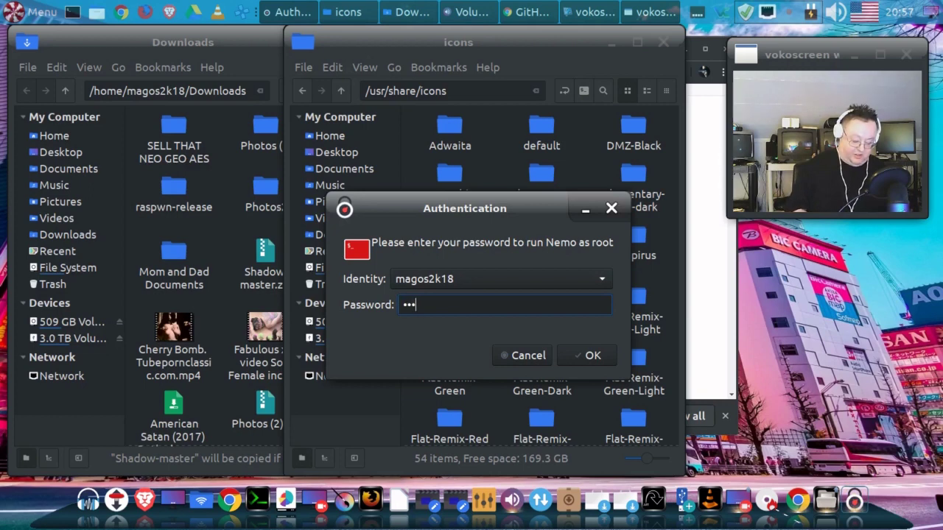
{"action": "type", "text": "••••••"}
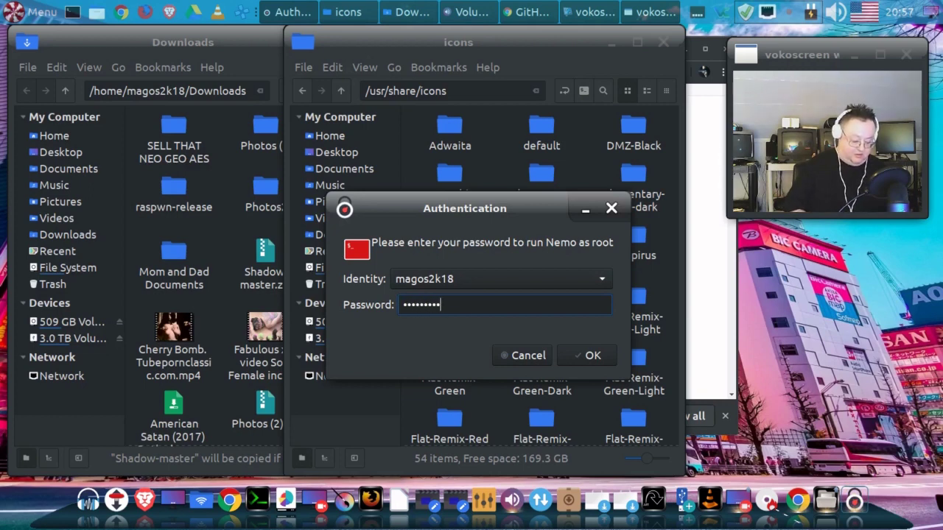
{"action": "type", "text": "••"}
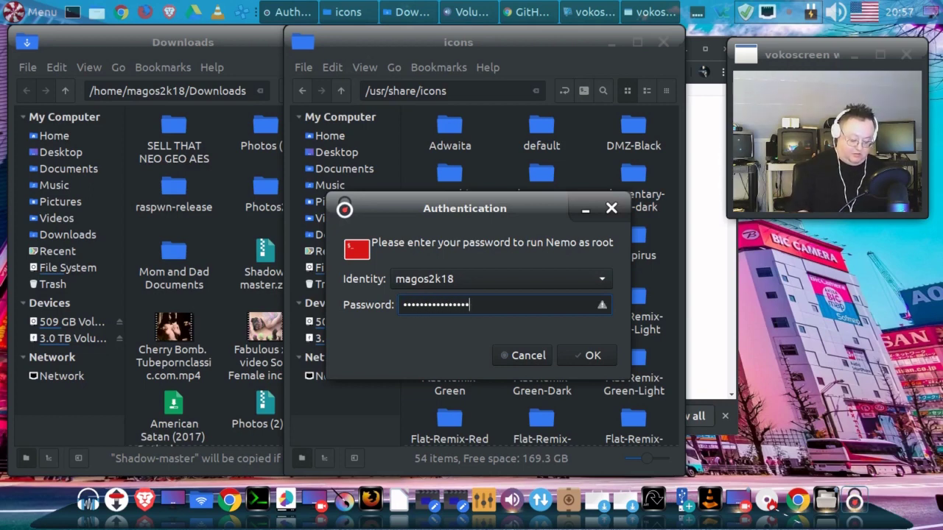
{"action": "type", "text": "•••••"}
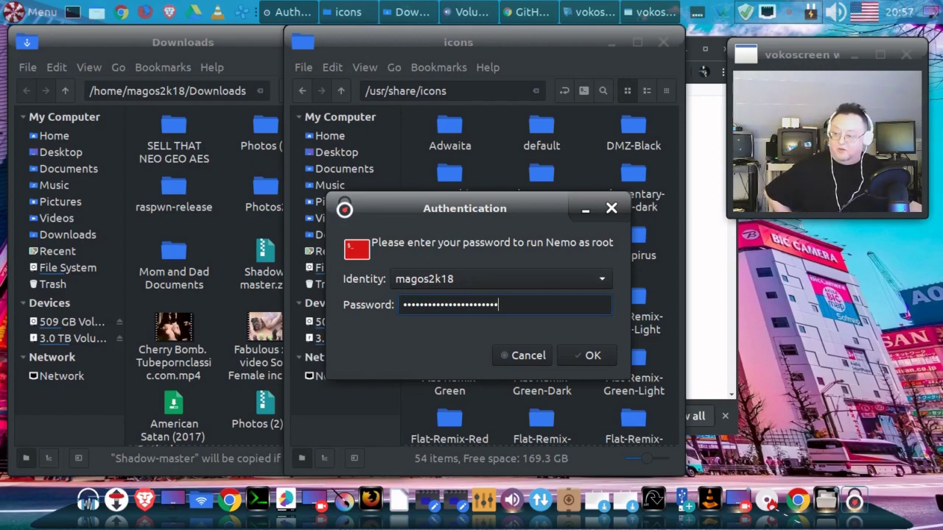
{"action": "left_click", "coordinate": [584, 346]}
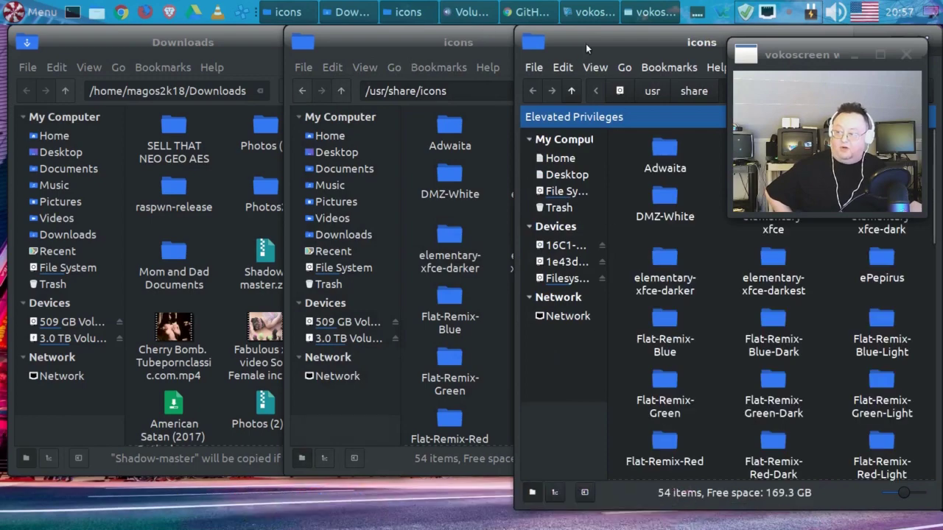
- Copy Shadow-master from Downloads and paste it into the root /usr/share/icons window
{"action": "left_click_drag", "start_coordinate": [586, 43], "coordinate": [362, 43]}
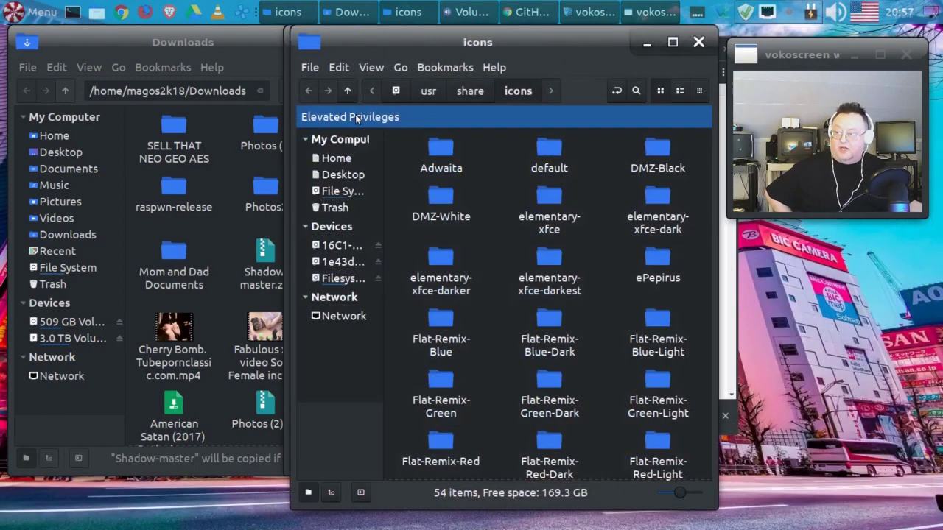
{"action": "left_click", "coordinate": [157, 41]}
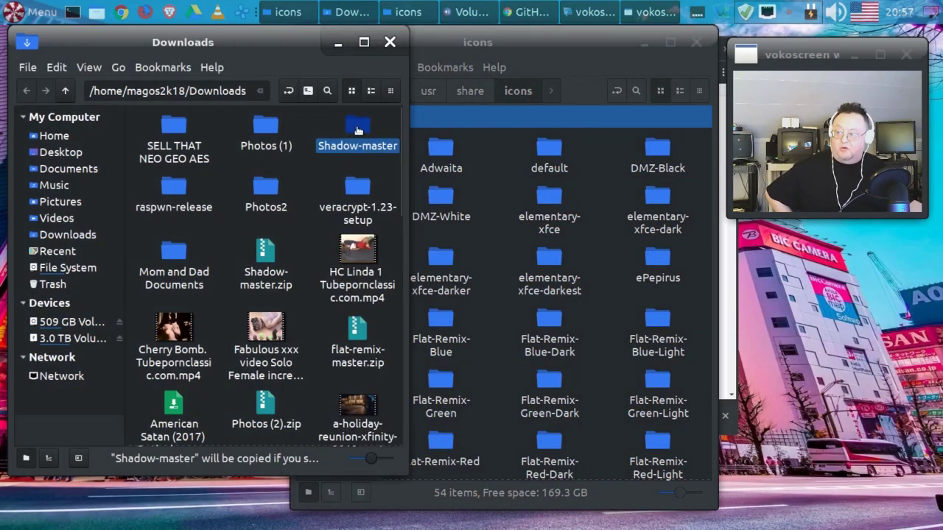
{"action": "mouse_move", "coordinate": [358, 130]}
{"action": "left_mouse_down"}
{"action": "mouse_move", "coordinate": [493, 246]}
{"action": "mouse_move", "coordinate": [356, 133]}
{"action": "left_mouse_up"}
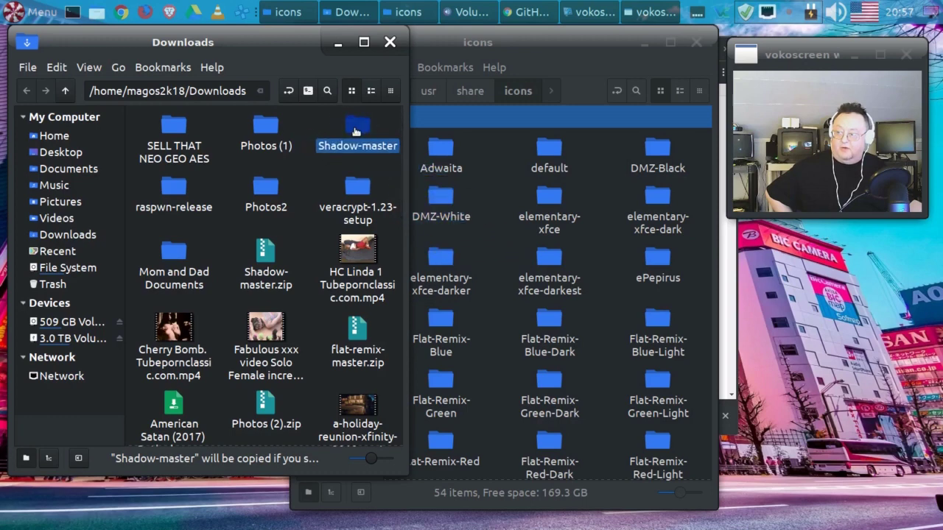
{"action": "right_click", "coordinate": [355, 133]}
{"action": "left_click", "coordinate": [390, 229]}
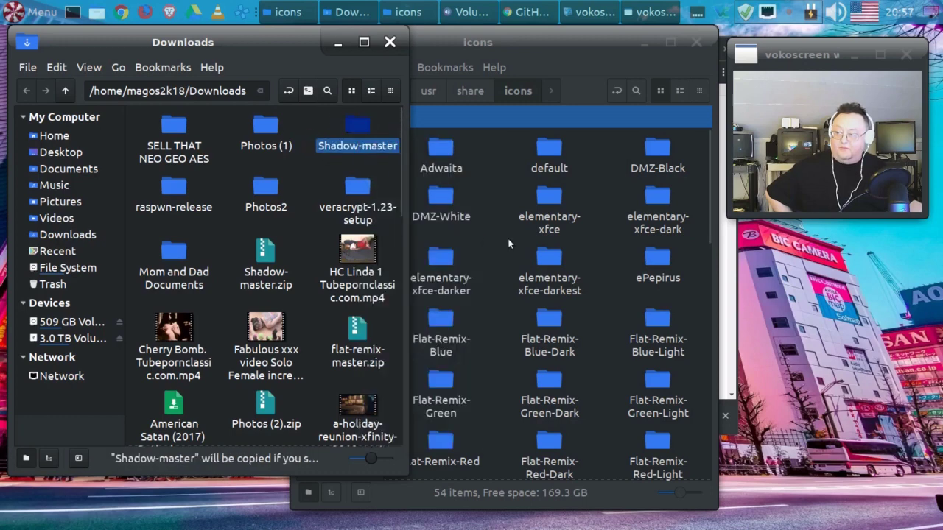
{"action": "left_click", "coordinate": [508, 238]}
{"action": "right_click", "coordinate": [508, 238]}
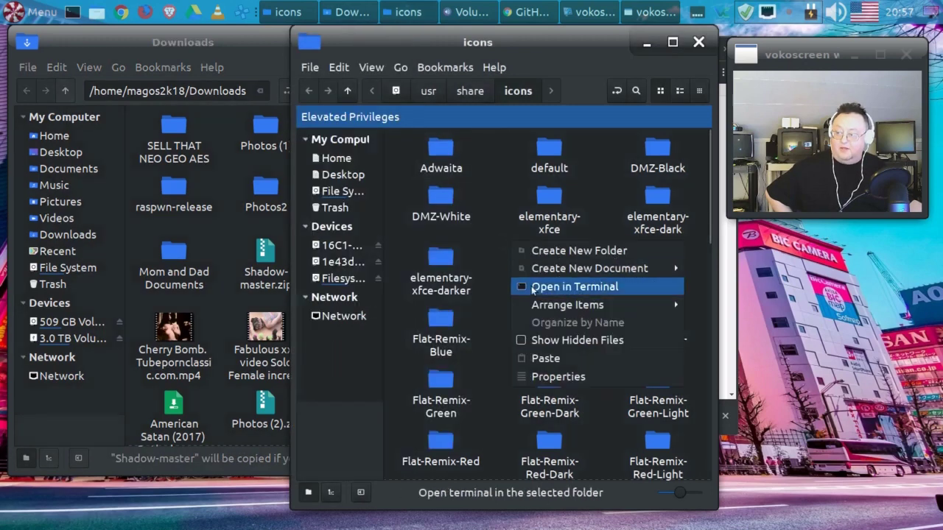
{"action": "left_click", "coordinate": [549, 358]}
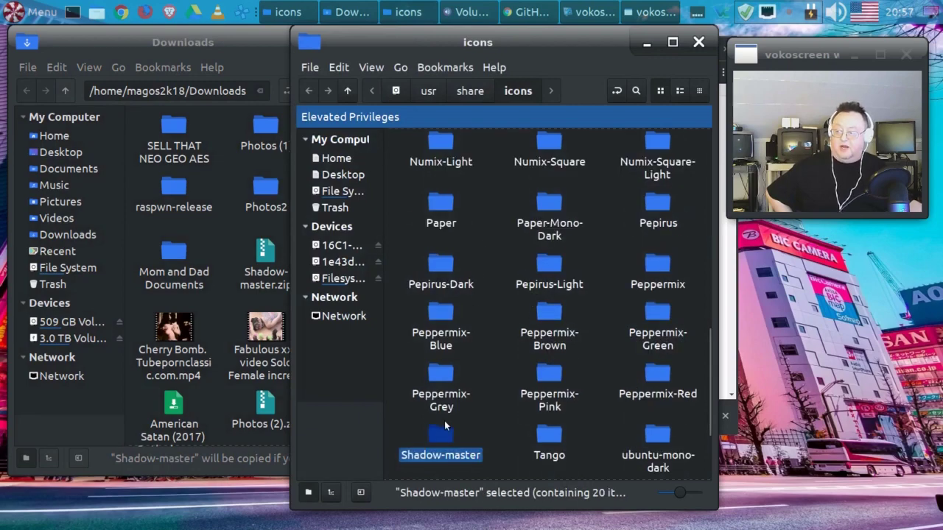
- Close the root icons window and scroll through the other icons window's list
{"action": "left_click", "coordinate": [697, 42]}
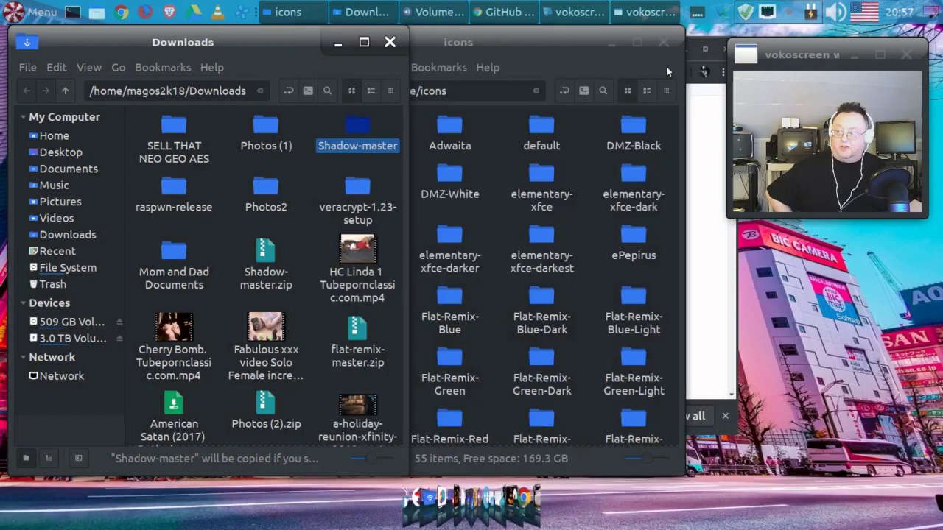
{"action": "left_click", "coordinate": [467, 47]}
{"action": "scroll", "coordinate": [481, 236], "scroll_direction": "down", "scroll_amount": 4}
{"action": "scroll", "coordinate": [481, 246], "scroll_direction": "down", "scroll_amount": 4}
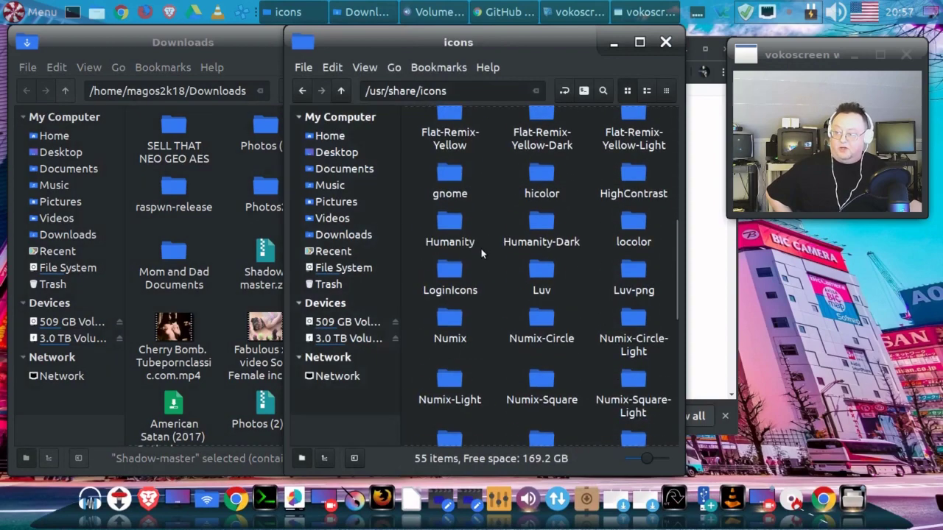
{"action": "scroll", "coordinate": [475, 261], "scroll_direction": "down", "scroll_amount": 3}
{"action": "scroll", "coordinate": [475, 261], "scroll_direction": "down", "scroll_amount": 3}
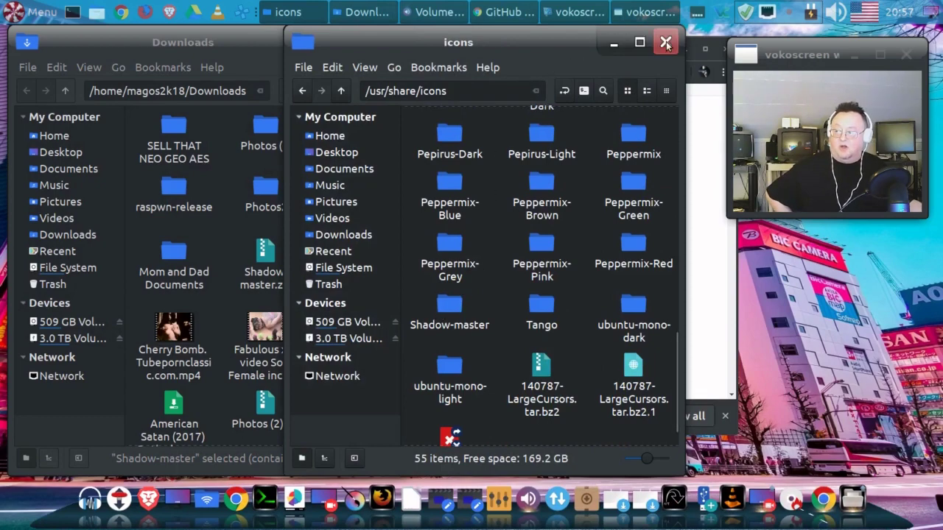
- Close the Nemo windows and open Customize Look and Feel at the Icon Theme choices
{"action": "left_click", "coordinate": [666, 44]}
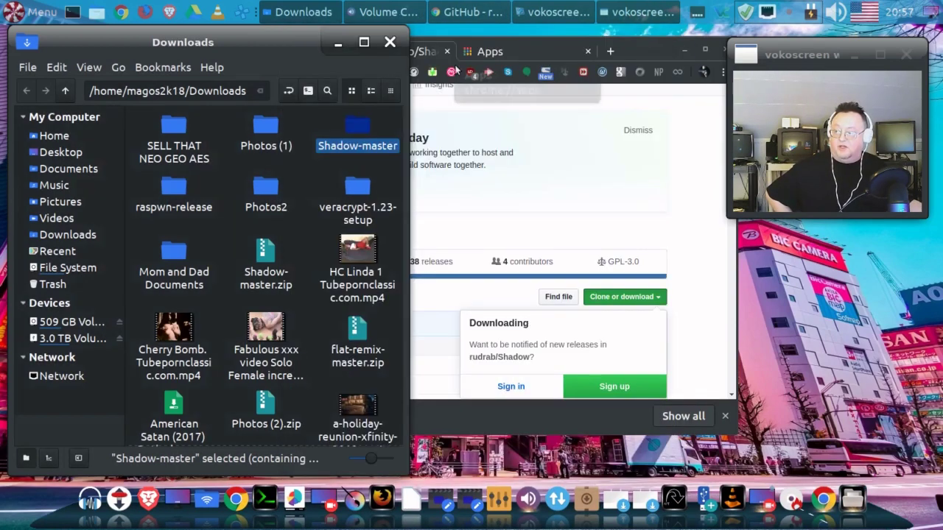
{"action": "left_click", "coordinate": [390, 44]}
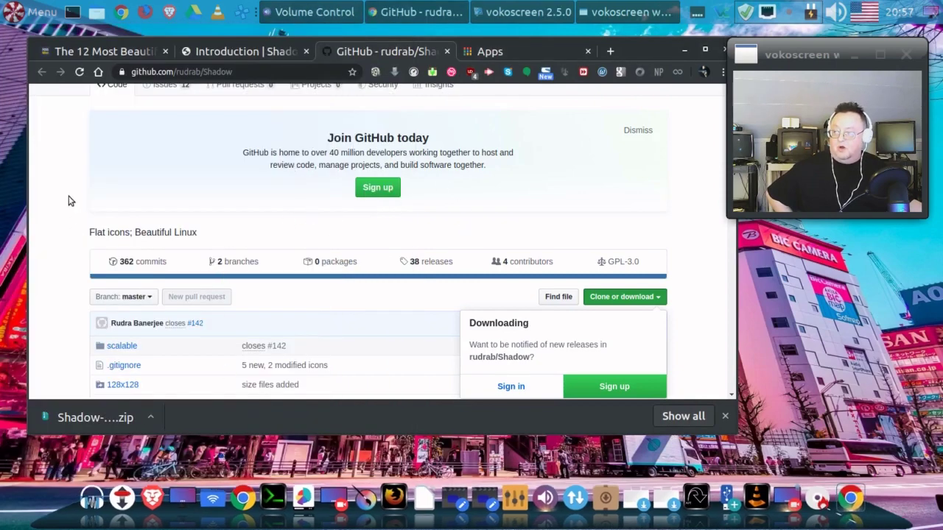
{"action": "left_click", "coordinate": [30, 12]}
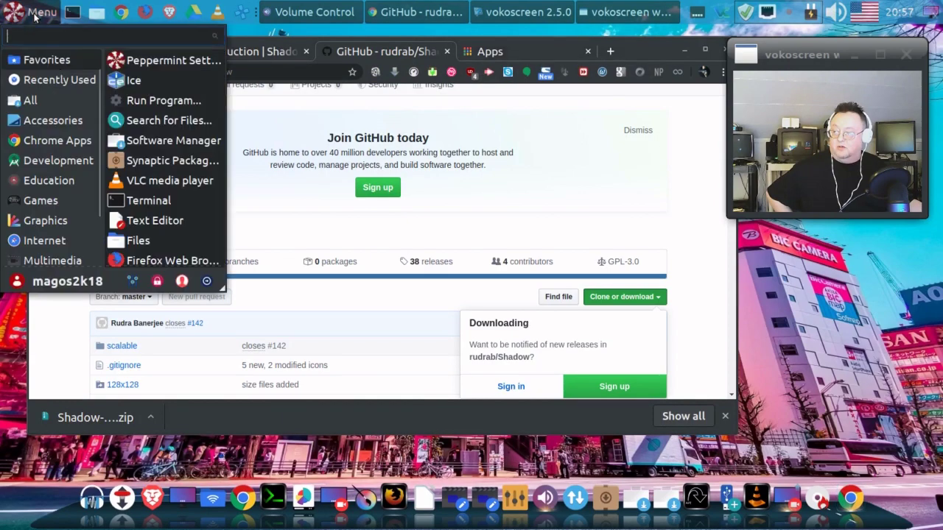
{"action": "left_click", "coordinate": [147, 61]}
{"action": "double_click", "coordinate": [503, 237]}
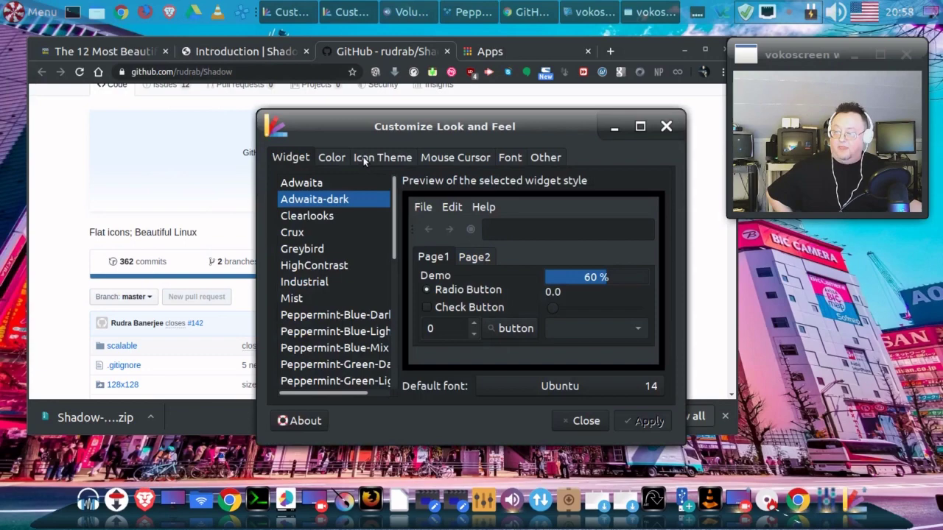
{"action": "left_click", "coordinate": [363, 157]}
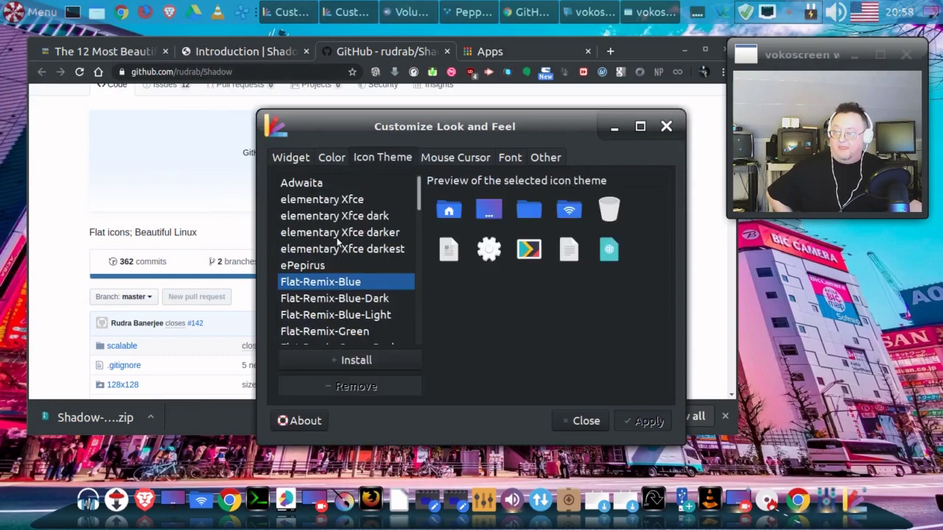
- Move the browser aside, centre the window, and scroll the theme list to Shadow
{"action": "left_click", "coordinate": [666, 126]}
{"action": "left_click", "coordinate": [682, 50]}
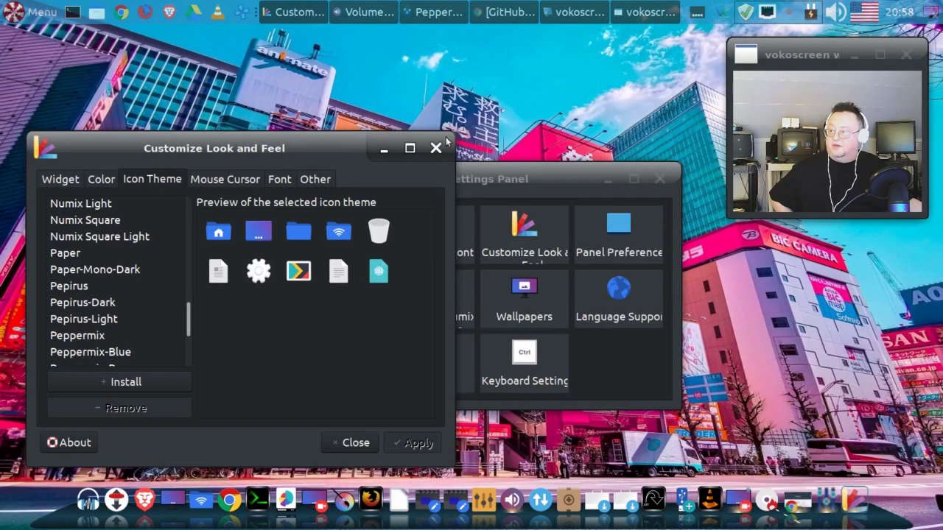
{"action": "left_click_drag", "start_coordinate": [284, 159], "coordinate": [442, 52]}
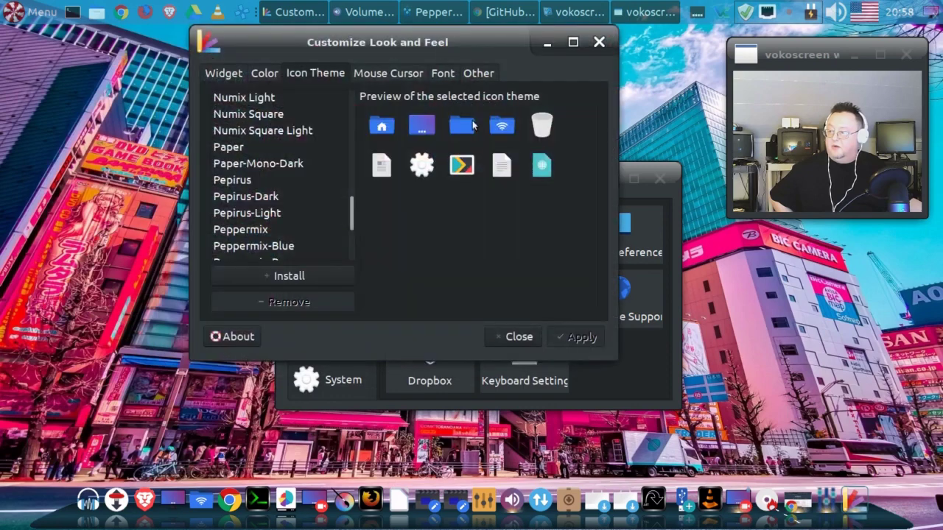
{"action": "scroll", "coordinate": [260, 168], "scroll_direction": "up", "scroll_amount": 1}
{"action": "scroll", "coordinate": [259, 171], "scroll_direction": "up", "scroll_amount": 3}
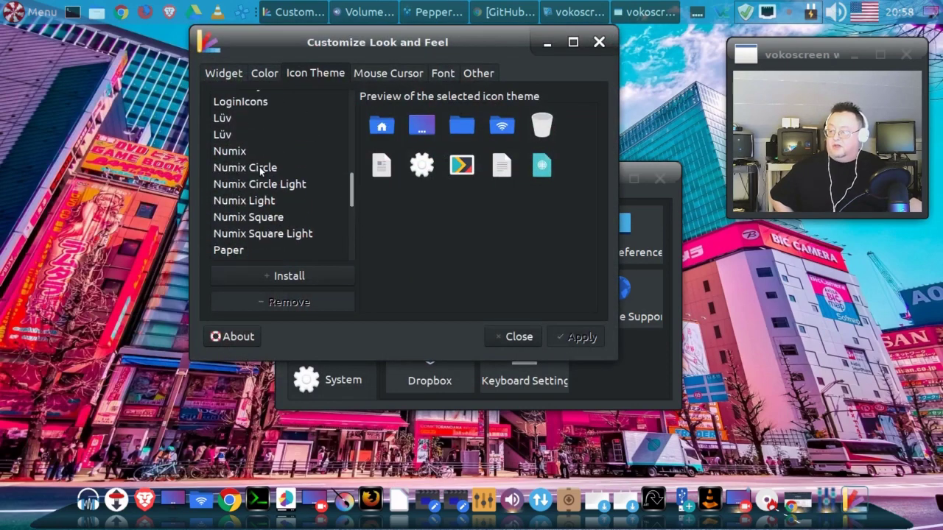
{"action": "scroll", "coordinate": [259, 171], "scroll_direction": "up", "scroll_amount": 1}
{"action": "scroll", "coordinate": [260, 171], "scroll_direction": "up", "scroll_amount": 3}
{"action": "scroll", "coordinate": [258, 171], "scroll_direction": "down", "scroll_amount": 3}
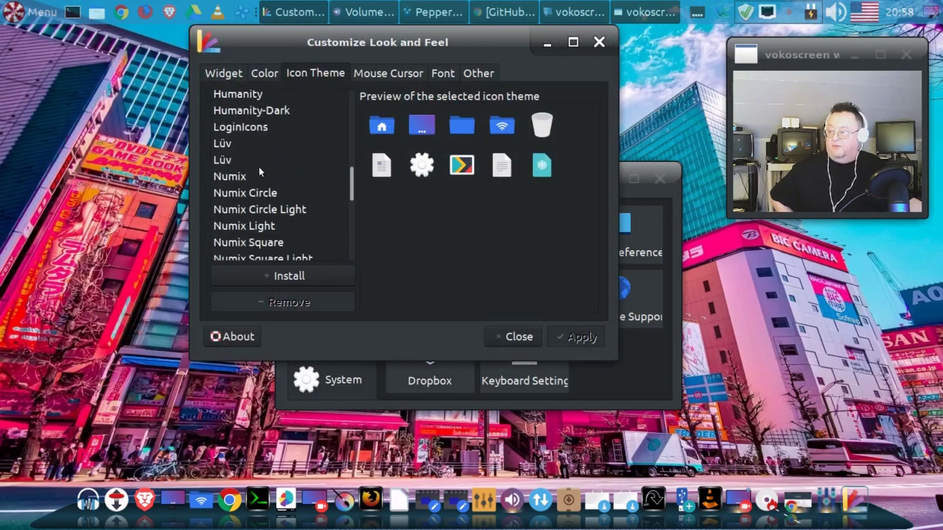
{"action": "scroll", "coordinate": [259, 169], "scroll_direction": "down", "scroll_amount": 2}
{"action": "scroll", "coordinate": [259, 169], "scroll_direction": "down", "scroll_amount": 2}
{"action": "scroll", "coordinate": [259, 168], "scroll_direction": "down", "scroll_amount": 1}
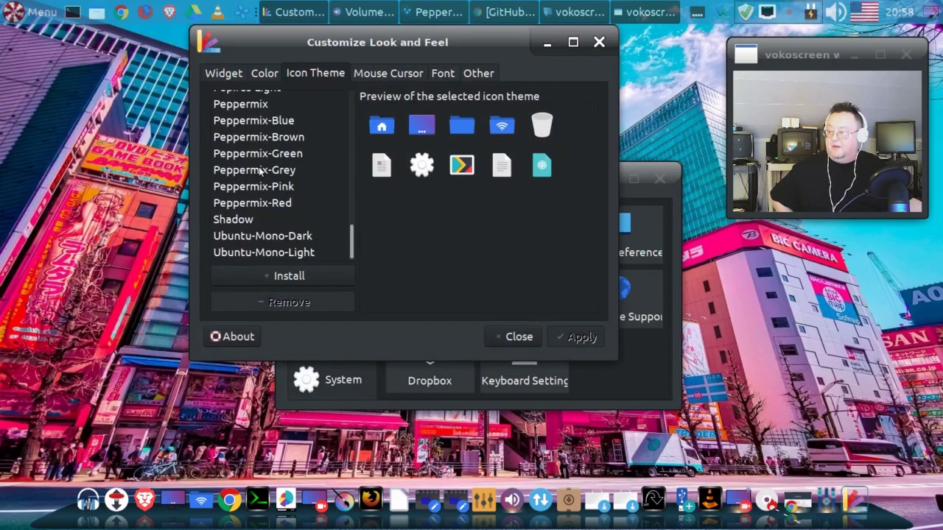
- Select Shadow in the Icon Theme list and apply it, switching the panel and dock icons to its circular style
{"action": "left_click", "coordinate": [252, 222]}
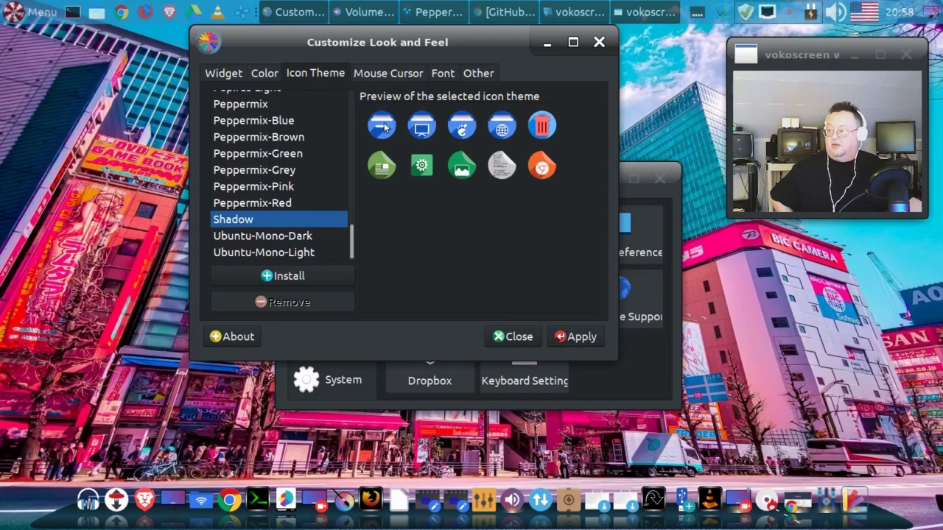
{"action": "left_click", "coordinate": [588, 341]}
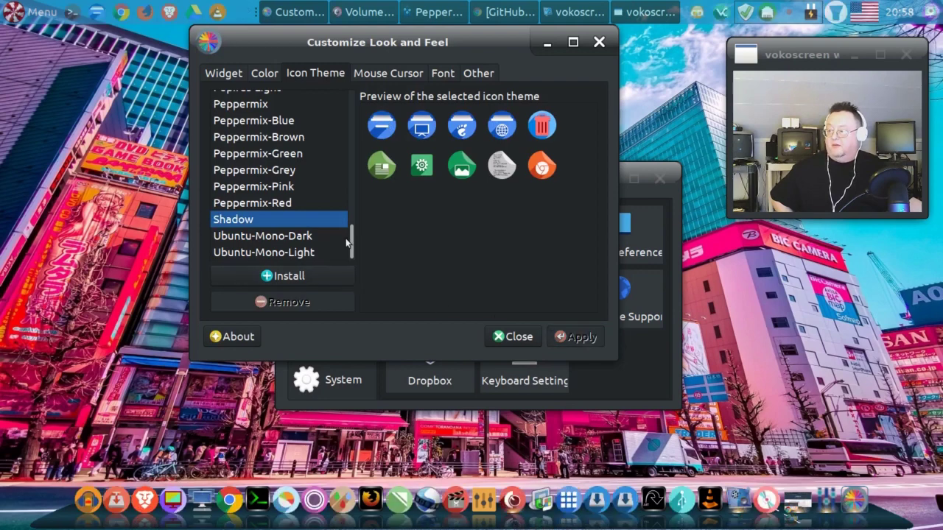